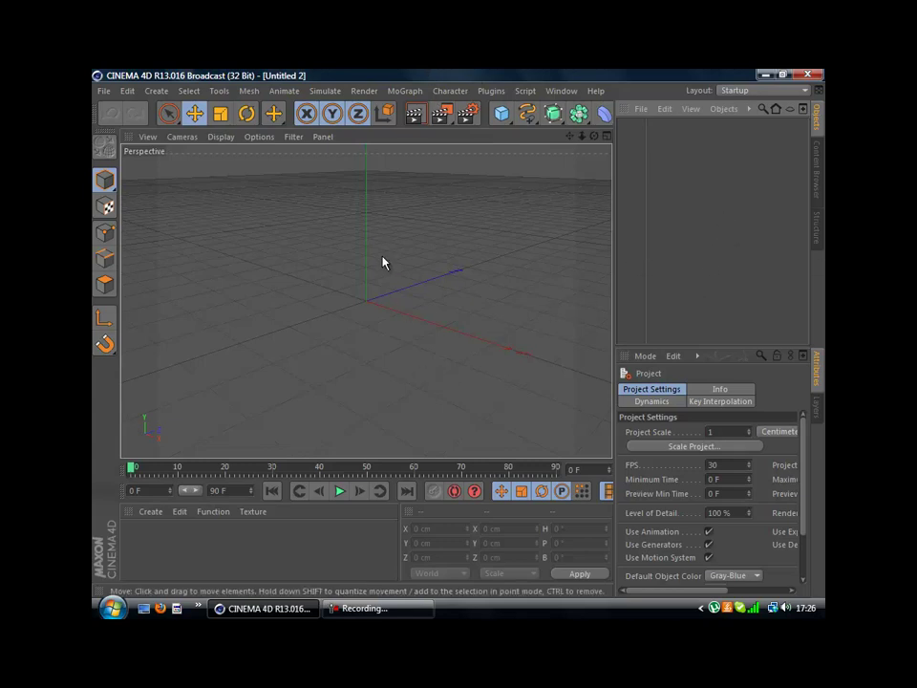
- Add a MoText object to the empty scene
{"action": "left_click", "coordinate": [403, 92]}
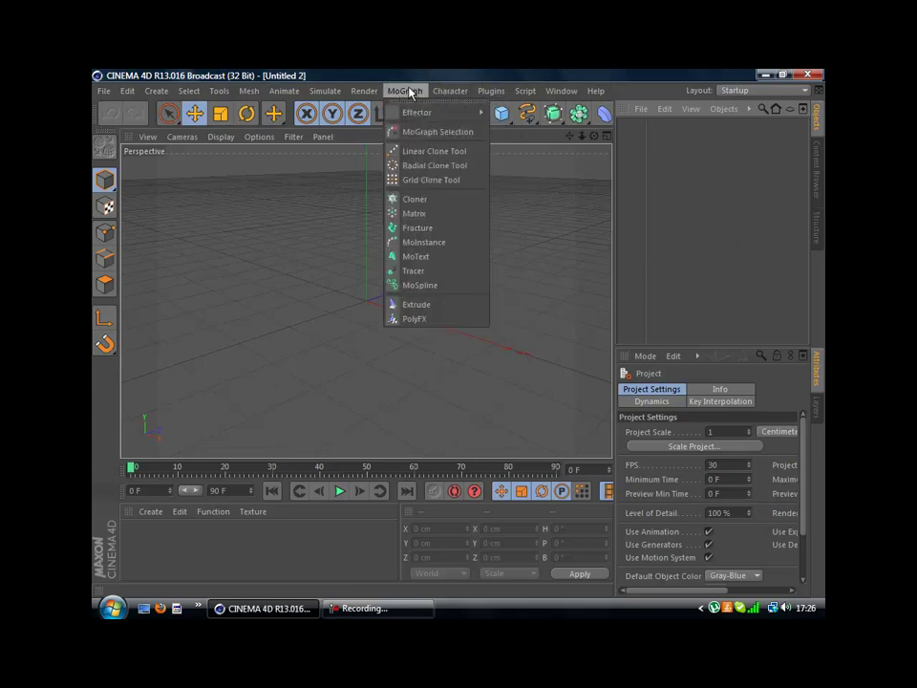
{"action": "left_click", "coordinate": [403, 93]}
{"action": "left_click", "coordinate": [403, 92]}
{"action": "left_click", "coordinate": [423, 259]}
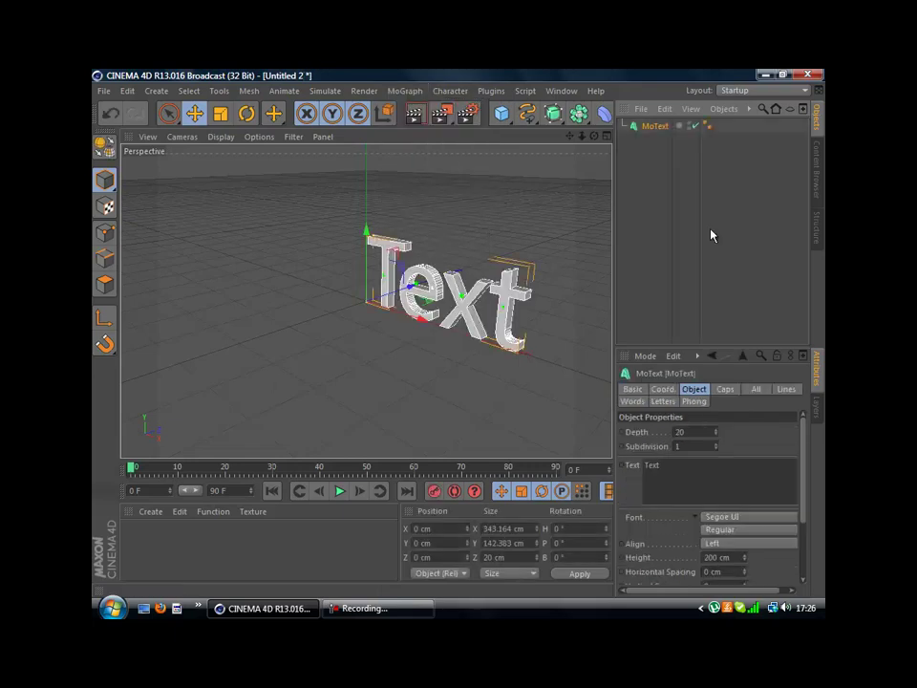
{"action": "left_click", "coordinate": [815, 406]}
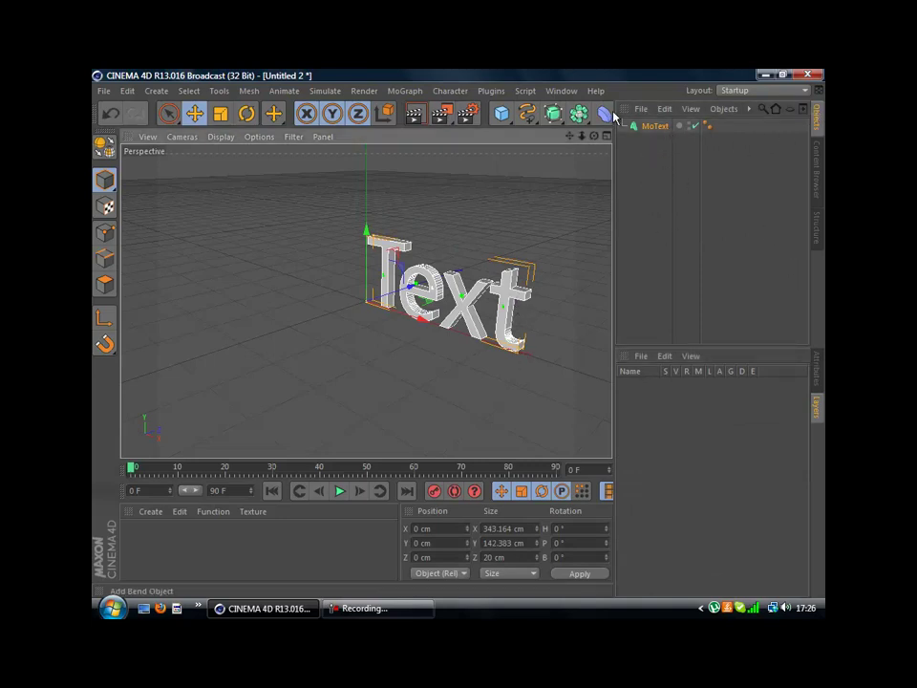
{"action": "double_click", "coordinate": [656, 126]}
{"action": "left_click", "coordinate": [723, 195]}
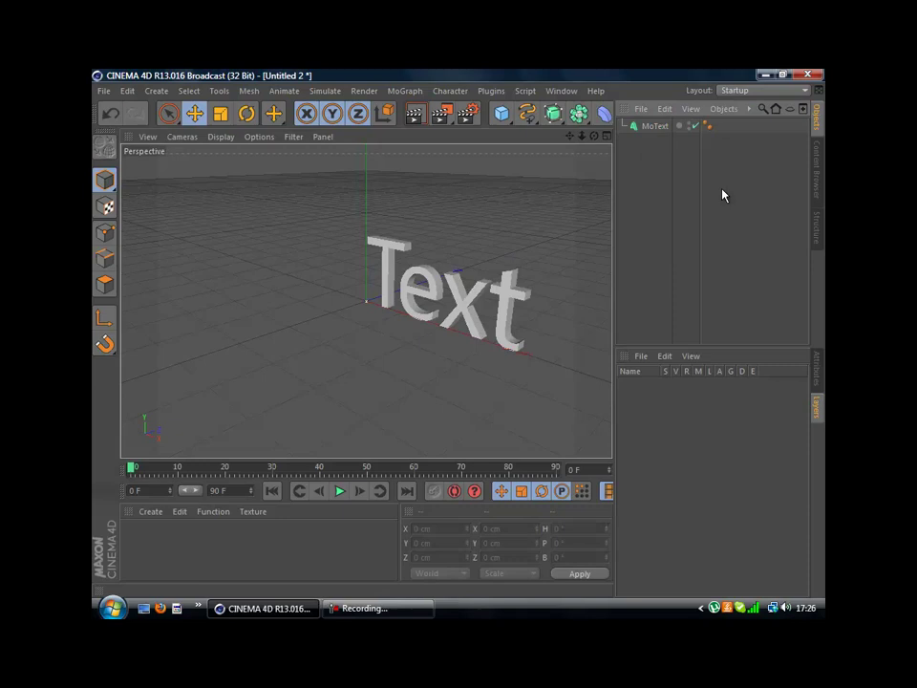
{"action": "left_click", "coordinate": [651, 126]}
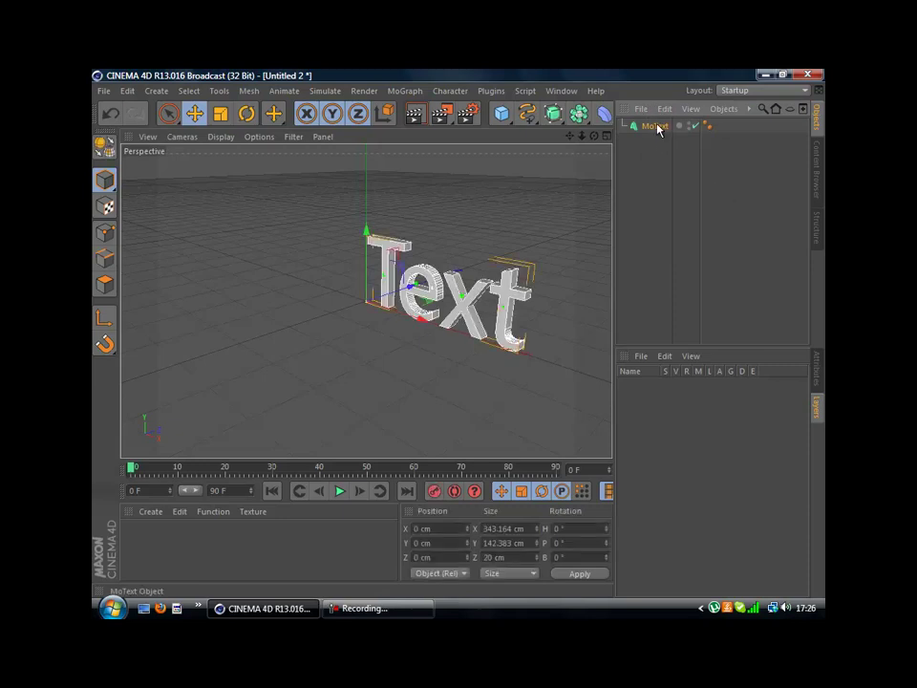
{"action": "left_click", "coordinate": [642, 356]}
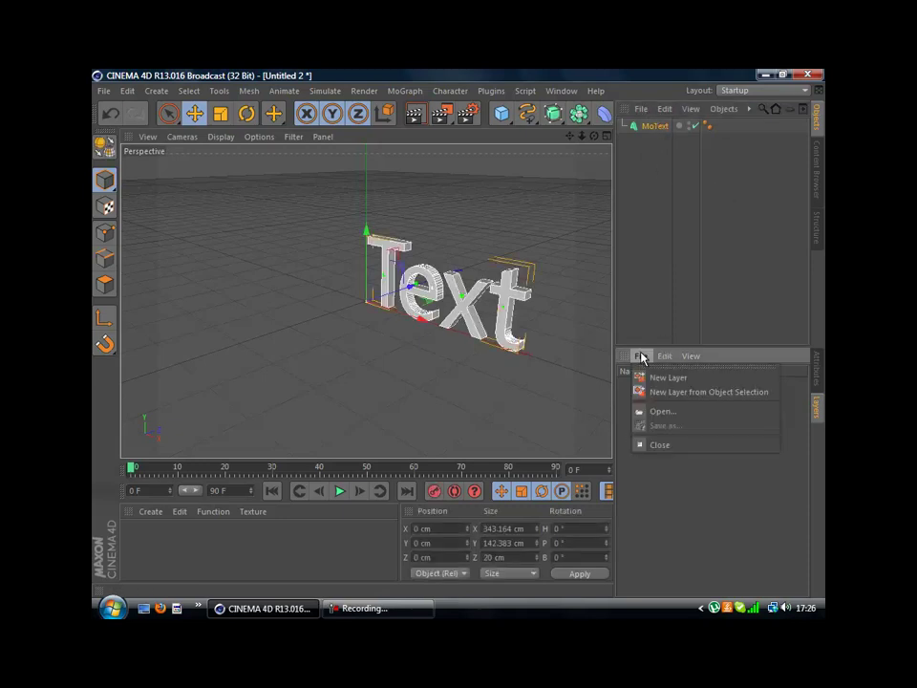
{"action": "left_click", "coordinate": [663, 364]}
{"action": "left_click", "coordinate": [818, 370]}
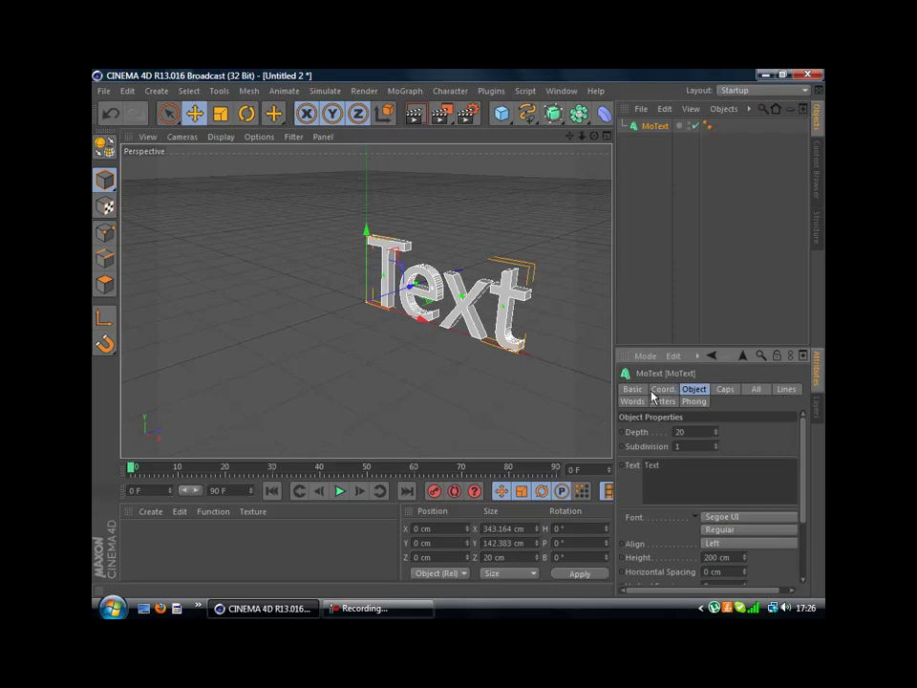
- Set the MoText font to BatmanForeverAlternate and replace its text with "DefY"
{"action": "left_click", "coordinate": [697, 522]}
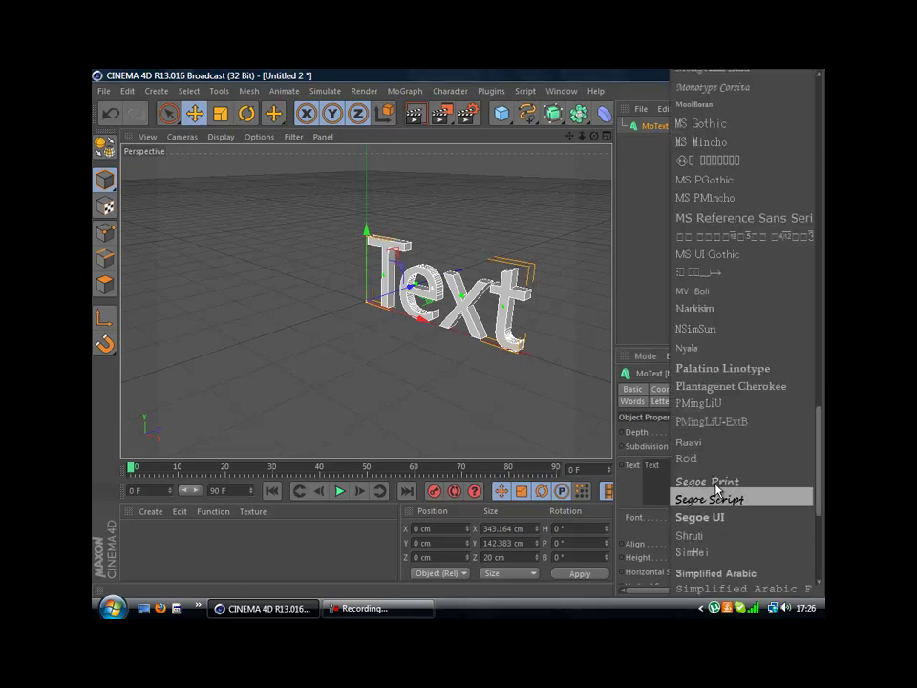
{"action": "scroll", "coordinate": [736, 478], "scroll_direction": "up", "scroll_amount": 20}
{"action": "scroll", "coordinate": [748, 248], "scroll_direction": "up", "scroll_amount": 2}
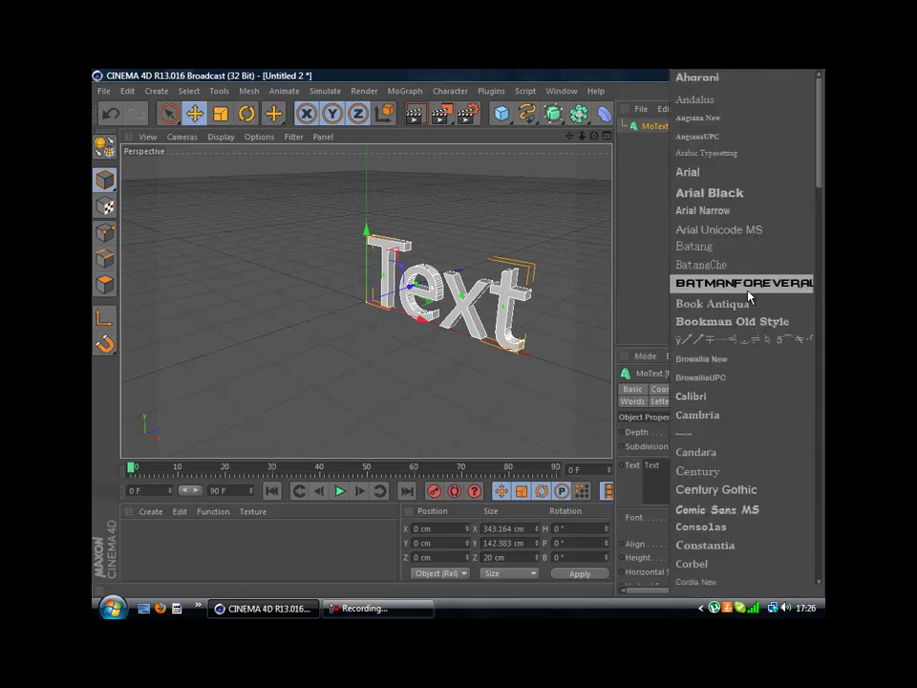
{"action": "left_click", "coordinate": [746, 285]}
{"action": "left_click_drag", "start_coordinate": [659, 465], "coordinate": [623, 474]}
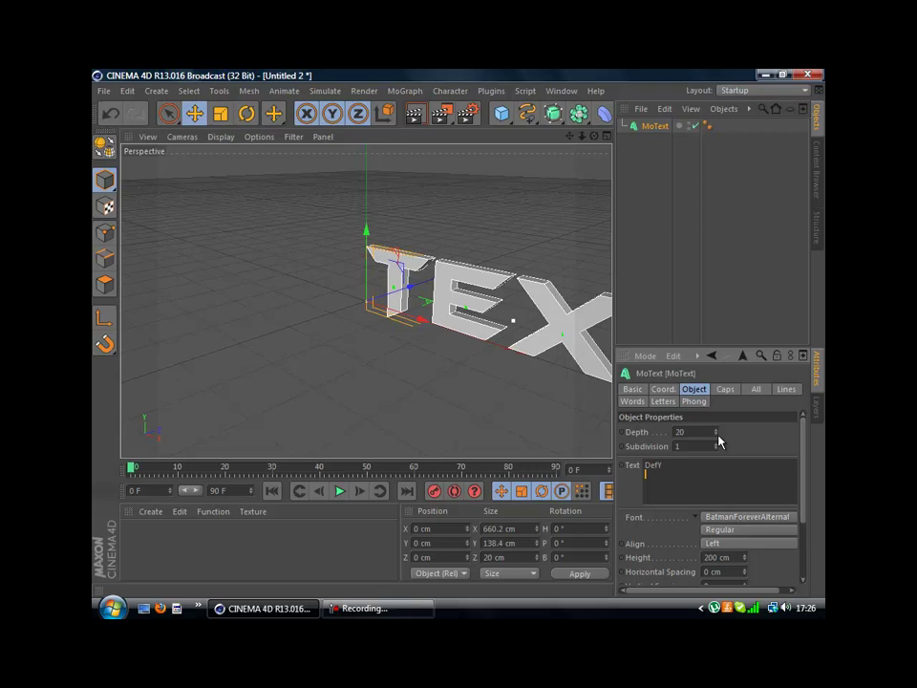
{"action": "left_click", "coordinate": [674, 251]}
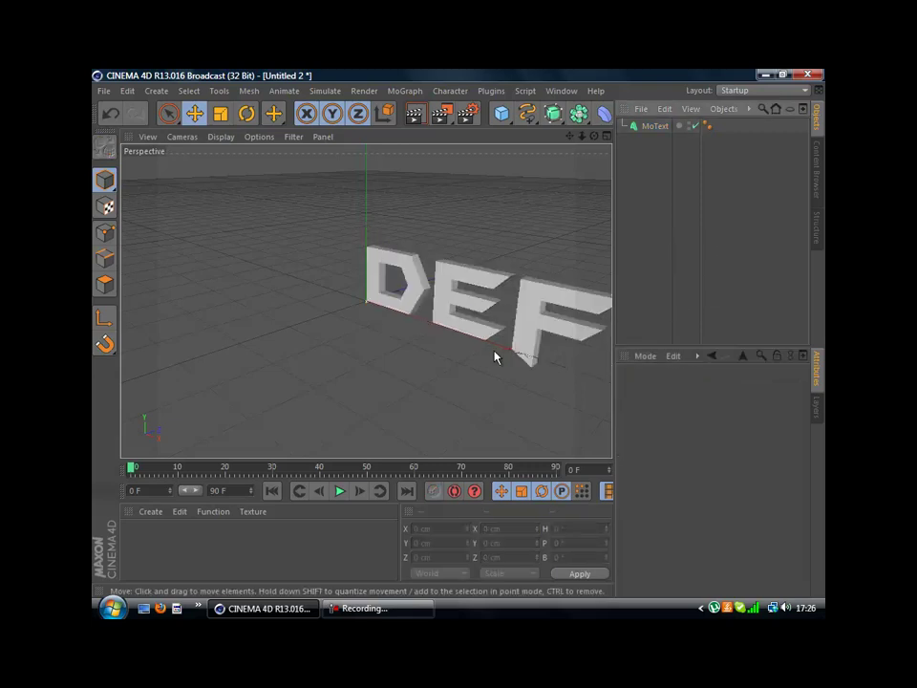
- Move the text along the X axis to about -384 cm so the whole word fits in view
{"action": "left_click", "coordinate": [494, 311]}
{"action": "left_click_drag", "start_coordinate": [399, 298], "coordinate": [277, 210]}
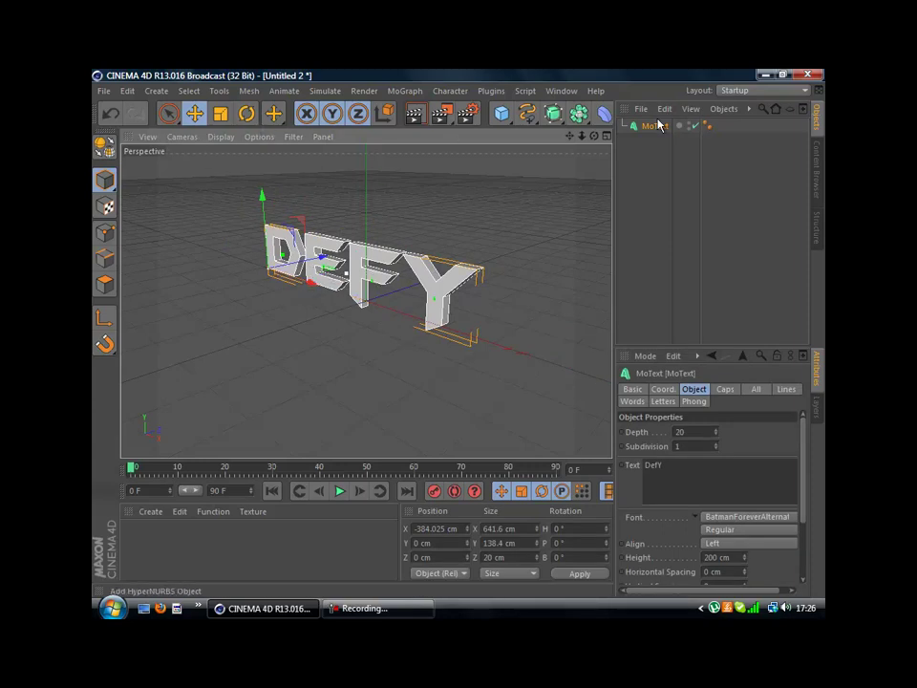
{"action": "left_click_drag", "start_coordinate": [594, 136], "coordinate": [461, 334]}
{"action": "left_click", "coordinate": [724, 214]}
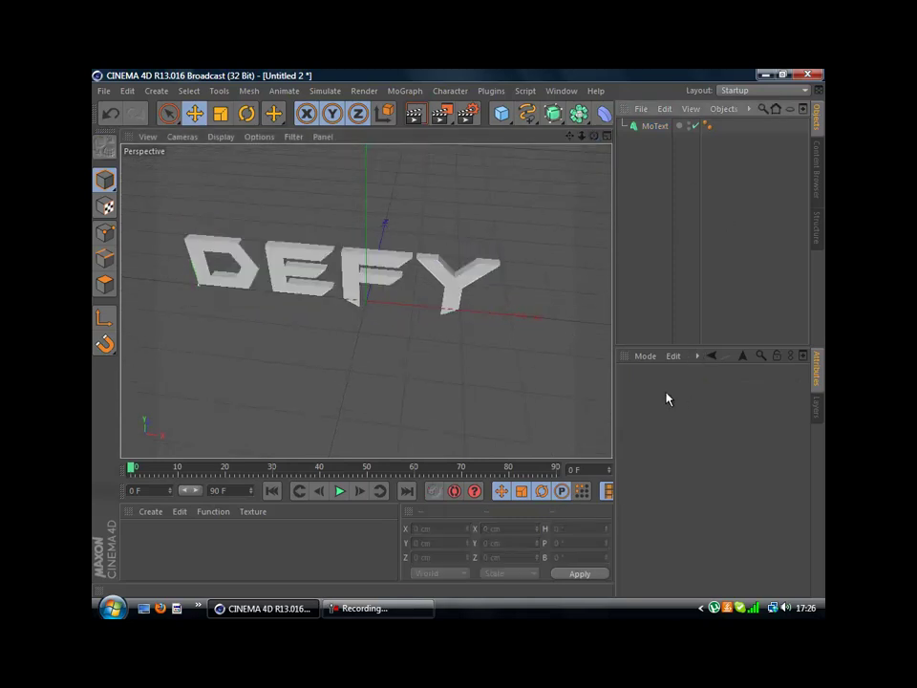
- Set the MoText object's depth to 75
{"action": "left_click", "coordinate": [372, 259]}
{"action": "left_click", "coordinate": [671, 391]}
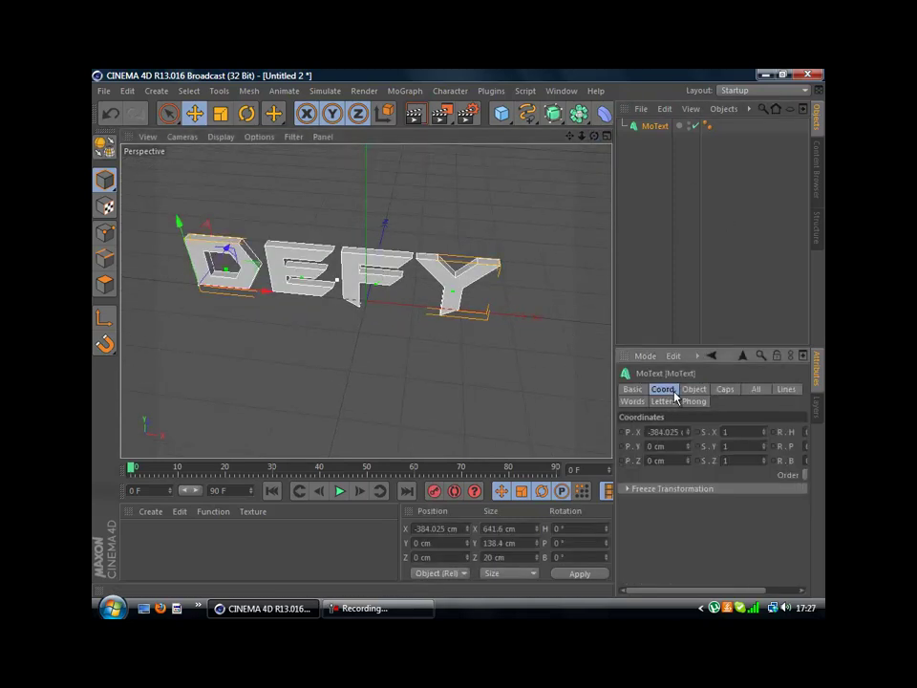
{"action": "left_click", "coordinate": [694, 390]}
{"action": "left_click", "coordinate": [725, 390]}
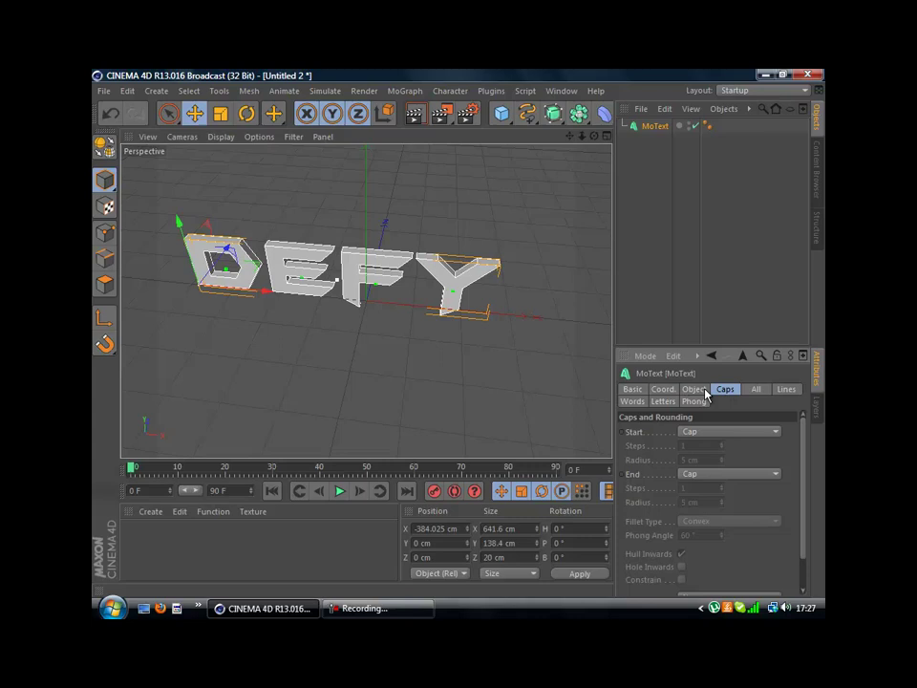
{"action": "left_click", "coordinate": [693, 389]}
{"action": "left_click_drag", "start_coordinate": [714, 432], "coordinate": [716, 436]}
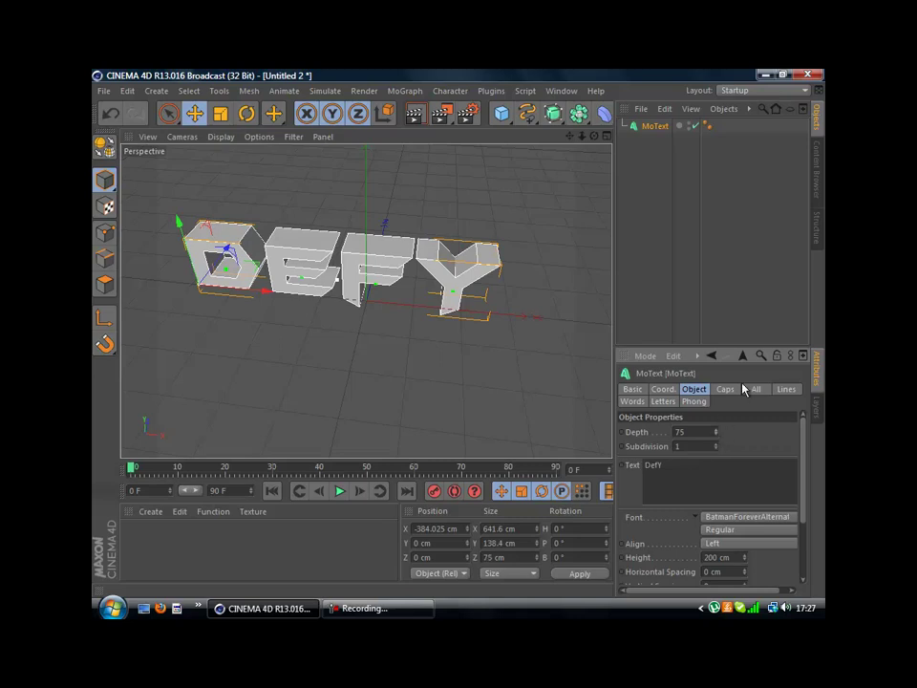
- Set both the start and end caps of the text to Fillet Cap
{"action": "left_click", "coordinate": [725, 389]}
{"action": "left_click", "coordinate": [712, 432]}
{"action": "left_click", "coordinate": [708, 489]}
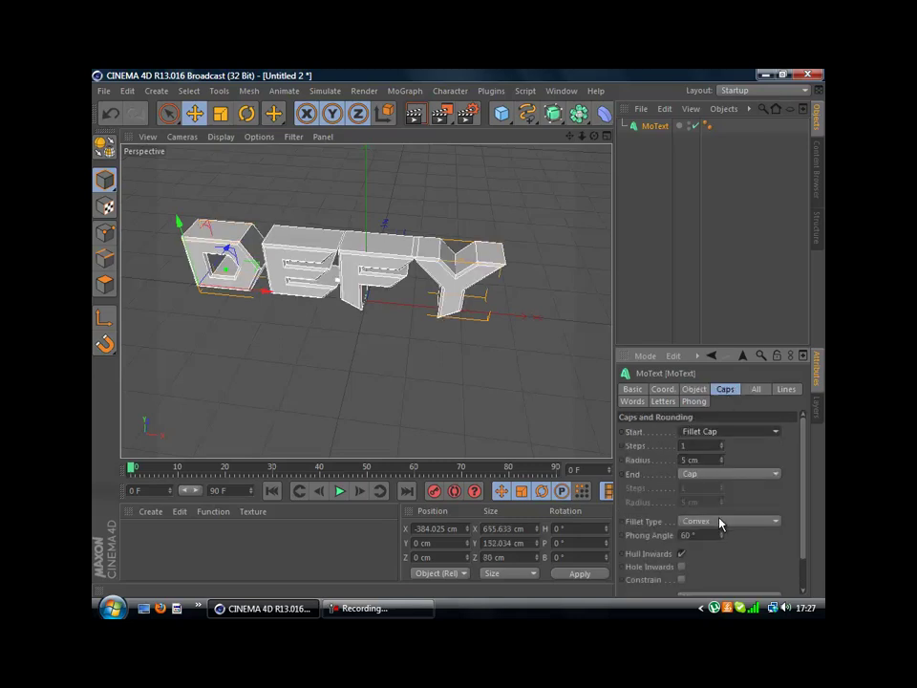
{"action": "left_click", "coordinate": [731, 522]}
{"action": "left_click", "coordinate": [722, 521]}
{"action": "left_click", "coordinate": [731, 474]}
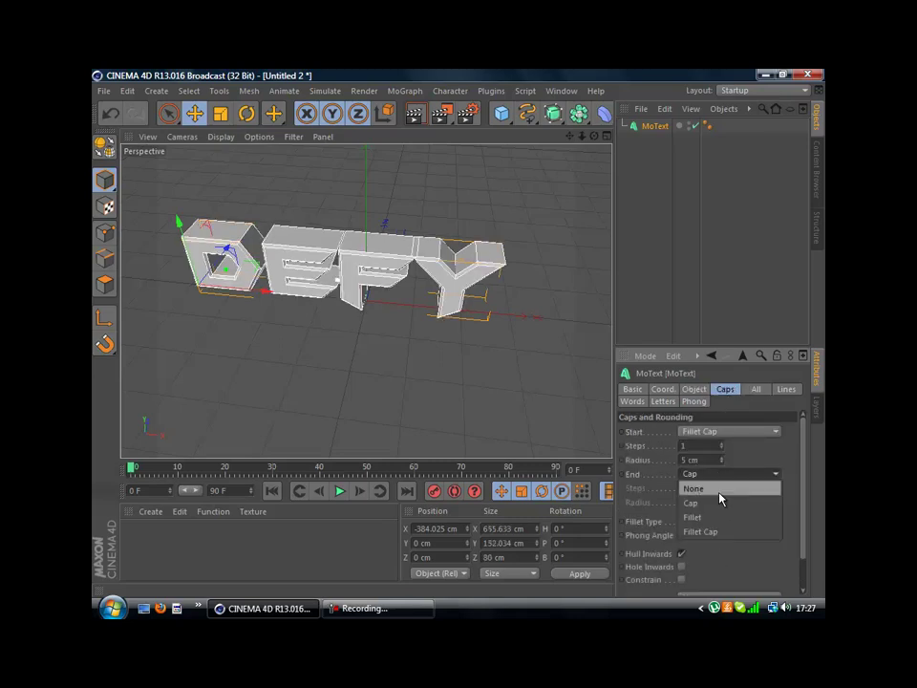
{"action": "left_click", "coordinate": [721, 533]}
{"action": "left_click", "coordinate": [721, 523]}
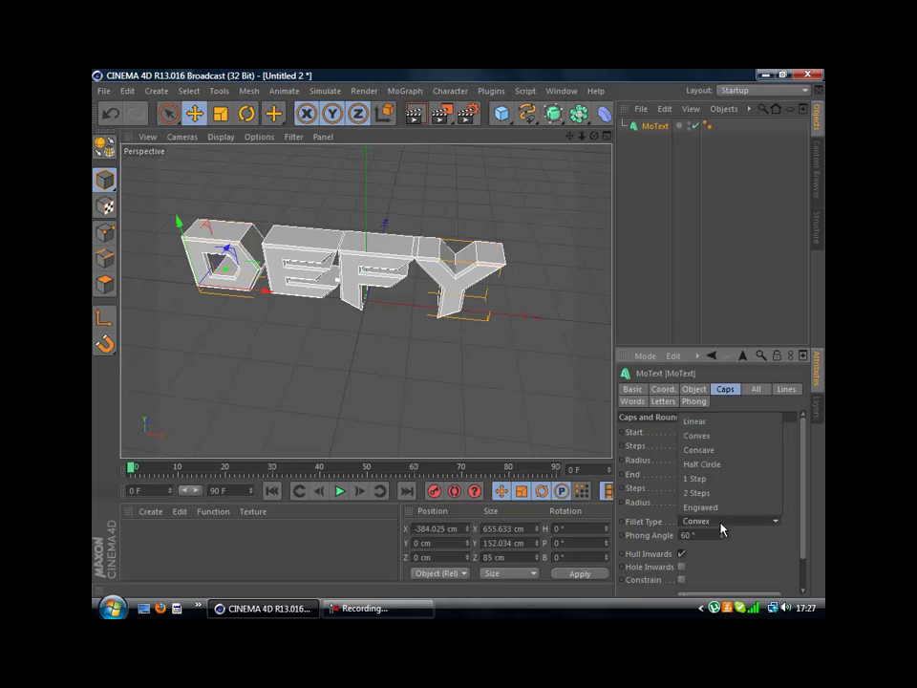
{"action": "left_click", "coordinate": [753, 584]}
{"action": "scroll", "coordinate": [754, 584], "scroll_direction": "down", "scroll_amount": 1}
{"action": "left_click", "coordinate": [768, 559]}
{"action": "left_click", "coordinate": [755, 563]}
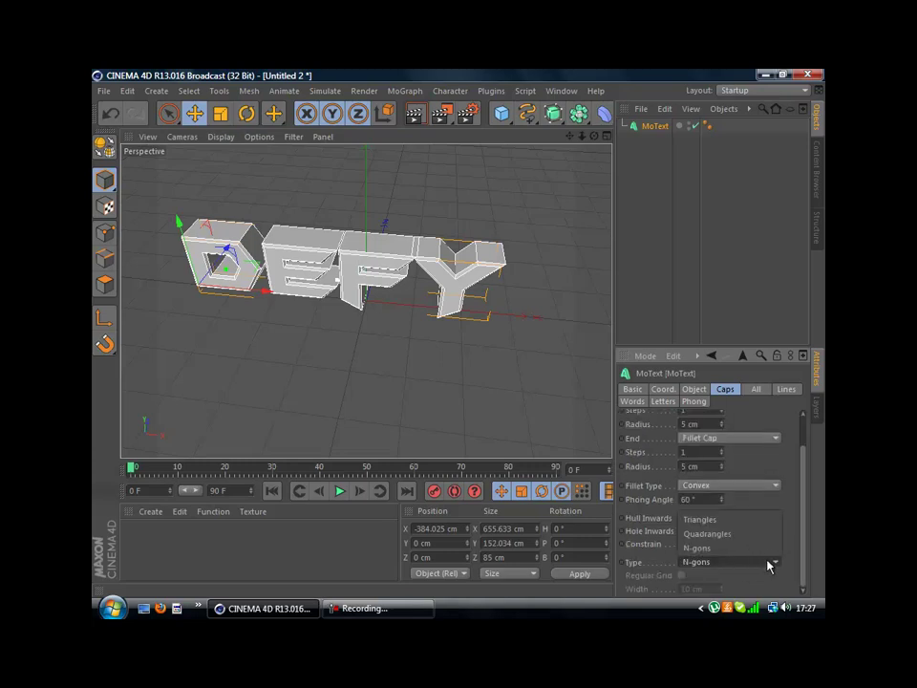
{"action": "left_click", "coordinate": [771, 566]}
{"action": "scroll", "coordinate": [786, 514], "scroll_direction": "up", "scroll_amount": 3}
{"action": "left_click", "coordinate": [460, 214]}
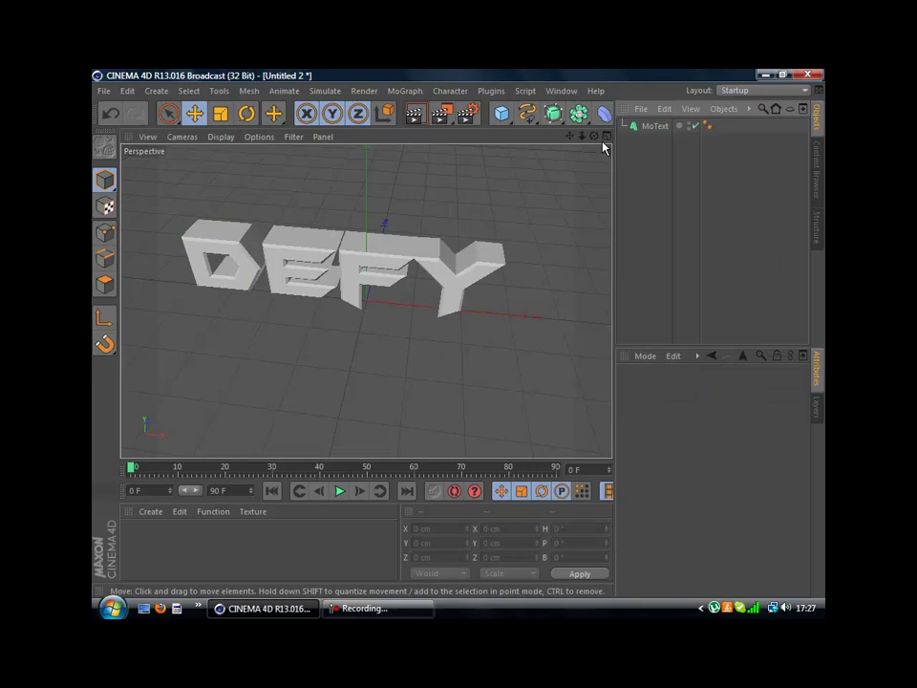
{"action": "left_click", "coordinate": [389, 260]}
{"action": "left_click", "coordinate": [682, 246]}
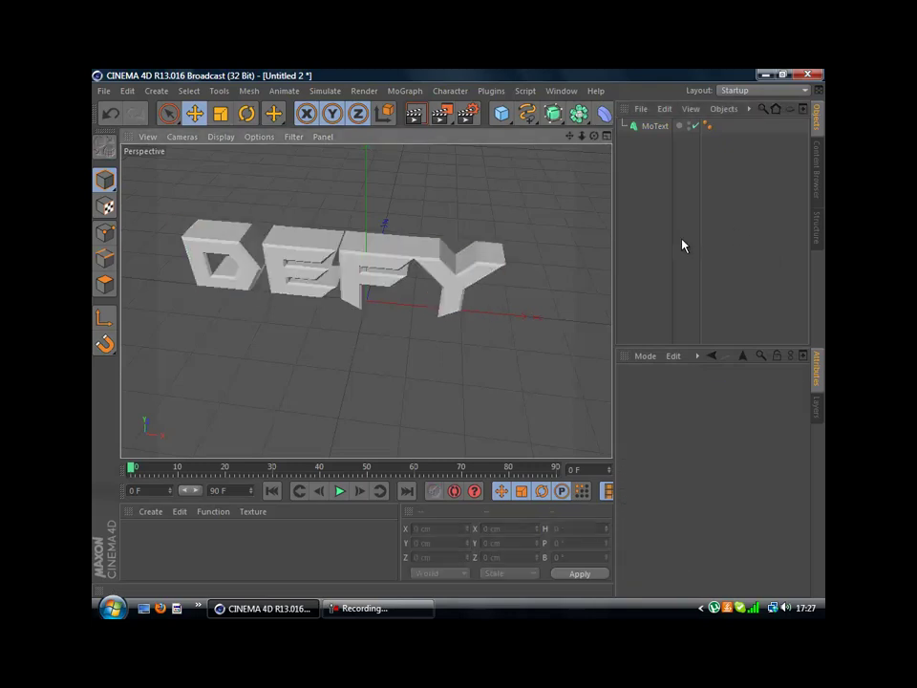
- Set the text's horizontal spacing to 23 cm
{"action": "left_click", "coordinate": [409, 252]}
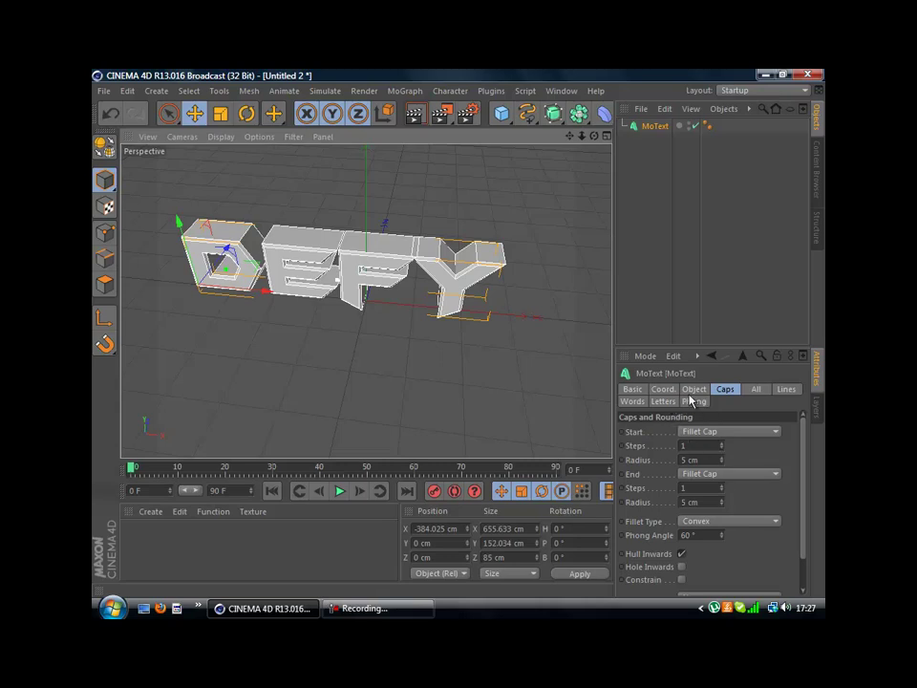
{"action": "left_click", "coordinate": [696, 390]}
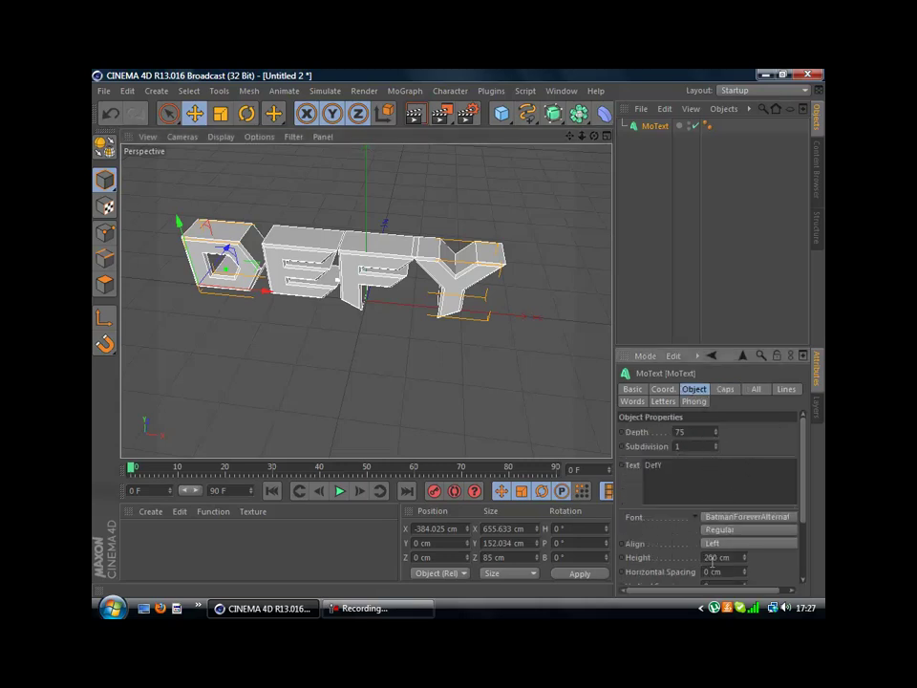
{"action": "left_click_drag", "start_coordinate": [746, 573], "coordinate": [746, 573]}
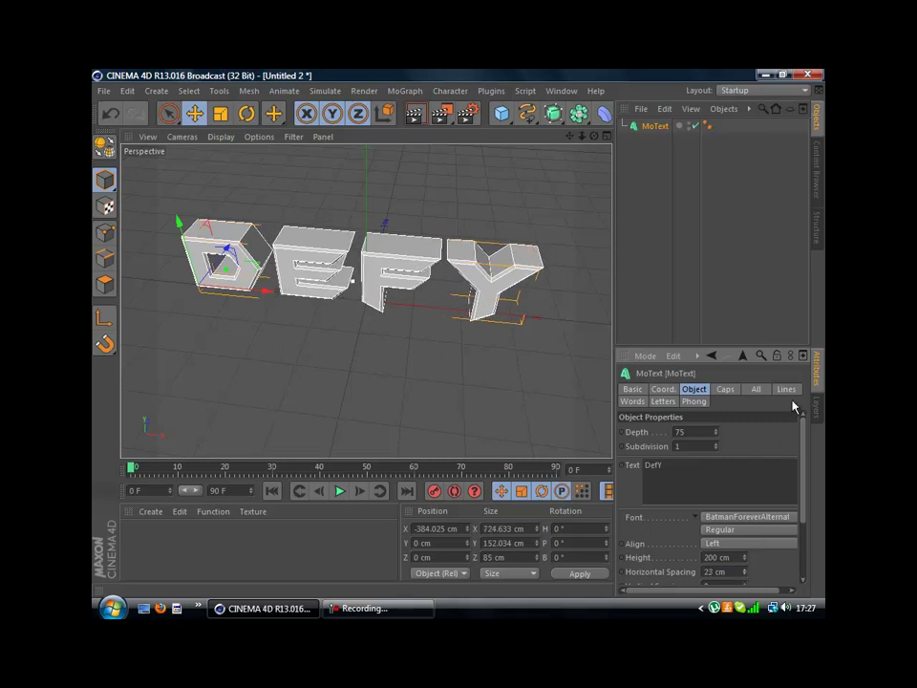
{"action": "left_click_drag", "start_coordinate": [736, 309], "coordinate": [721, 360]}
{"action": "left_click_drag", "start_coordinate": [593, 135], "coordinate": [594, 136]}
{"action": "left_click_drag", "start_coordinate": [460, 337], "coordinate": [459, 338], "text": "alt"}
- Create a new material
{"action": "left_click", "coordinate": [254, 513]}
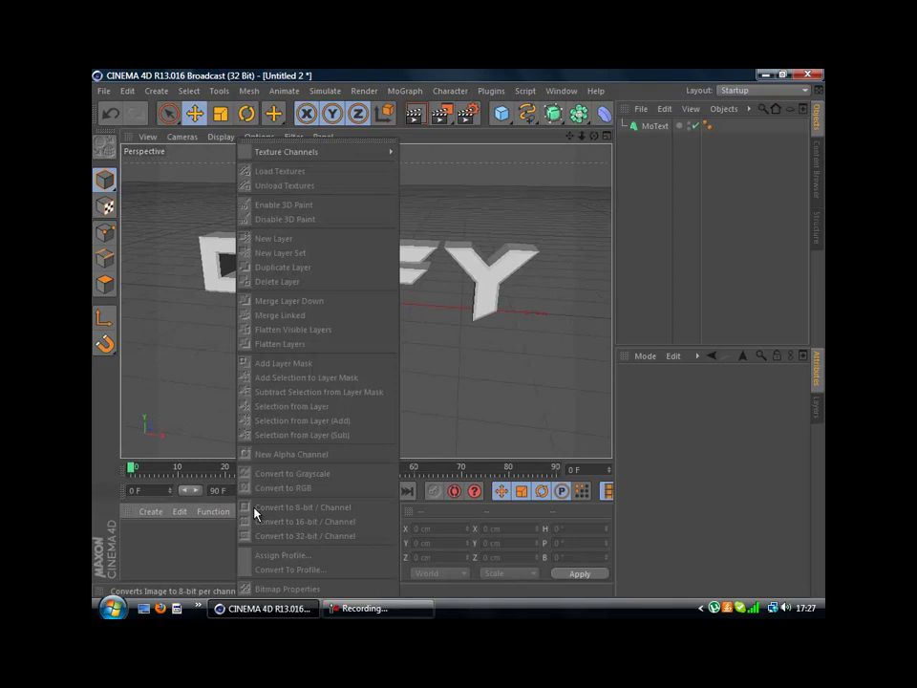
{"action": "left_click", "coordinate": [200, 512]}
{"action": "left_click", "coordinate": [212, 513]}
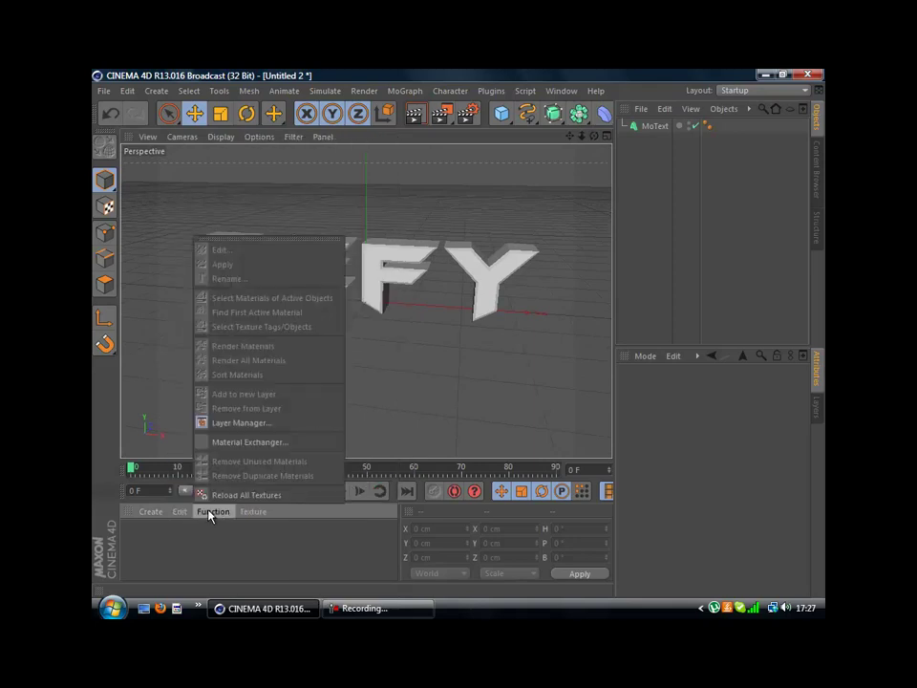
{"action": "mouse_move", "coordinate": [156, 512]}
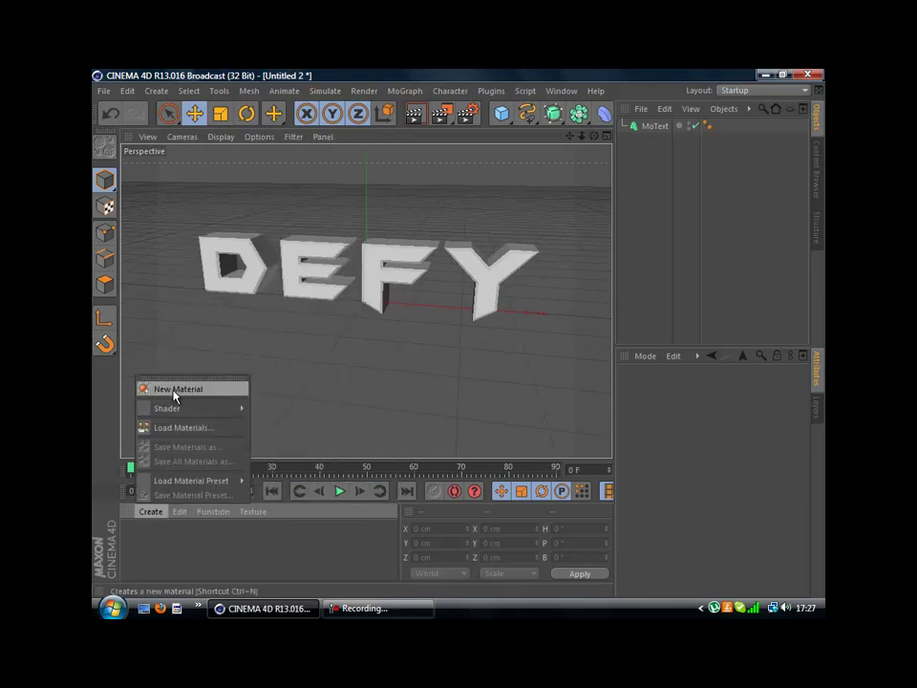
{"action": "left_click", "coordinate": [200, 388]}
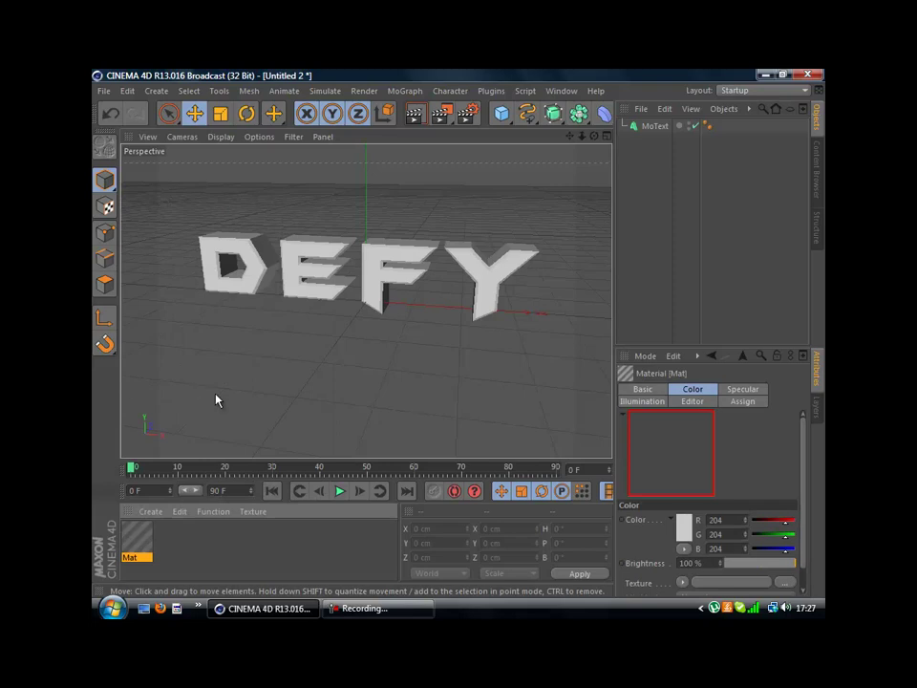
- Edit the new material and set its colour to blue with R 0, G 0, B 197
{"action": "double_click", "coordinate": [129, 545]}
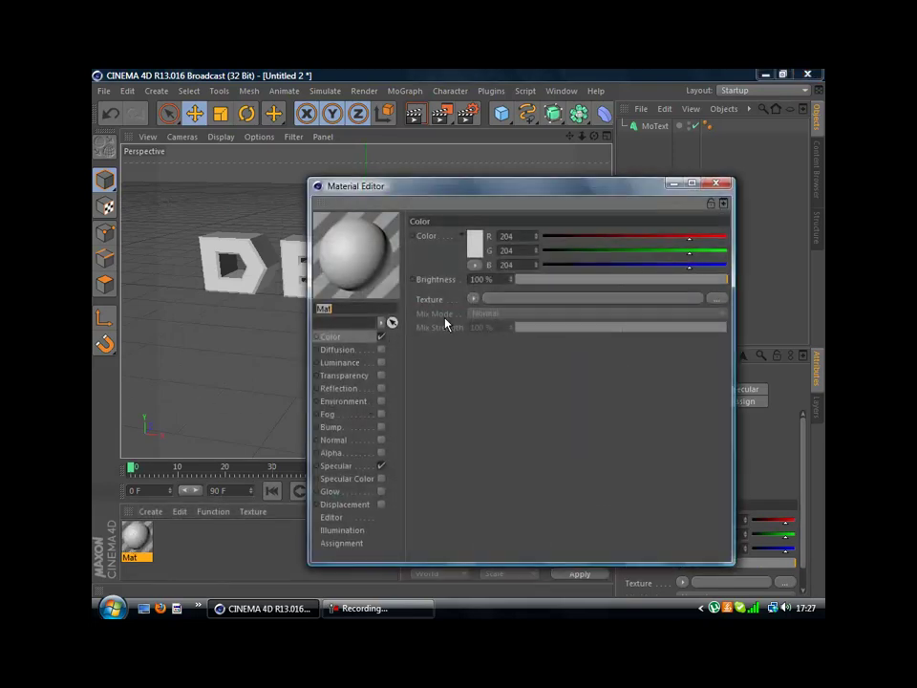
{"action": "left_click_drag", "start_coordinate": [691, 269], "coordinate": [421, 240]}
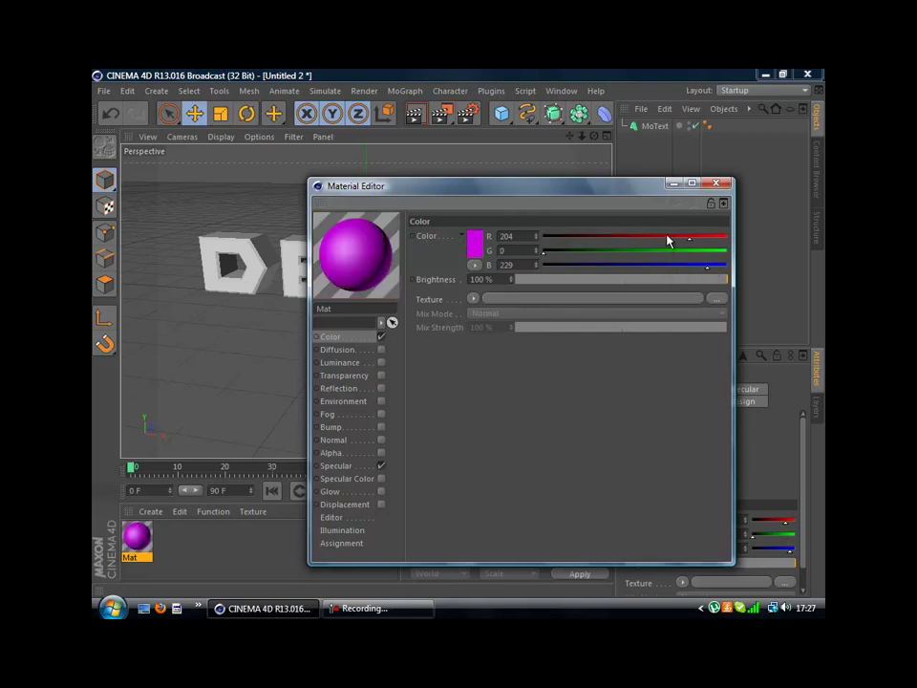
{"action": "left_click_drag", "start_coordinate": [653, 238], "coordinate": [540, 237]}
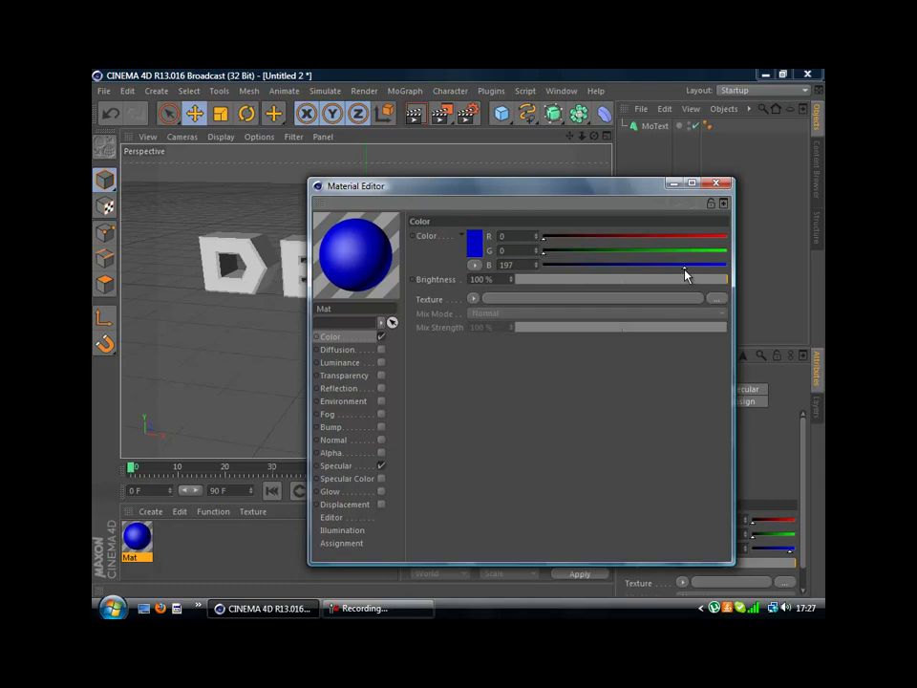
- Enable the material's Luminance channel and reduce its brightness to below 31 %
{"action": "left_click", "coordinate": [381, 362]}
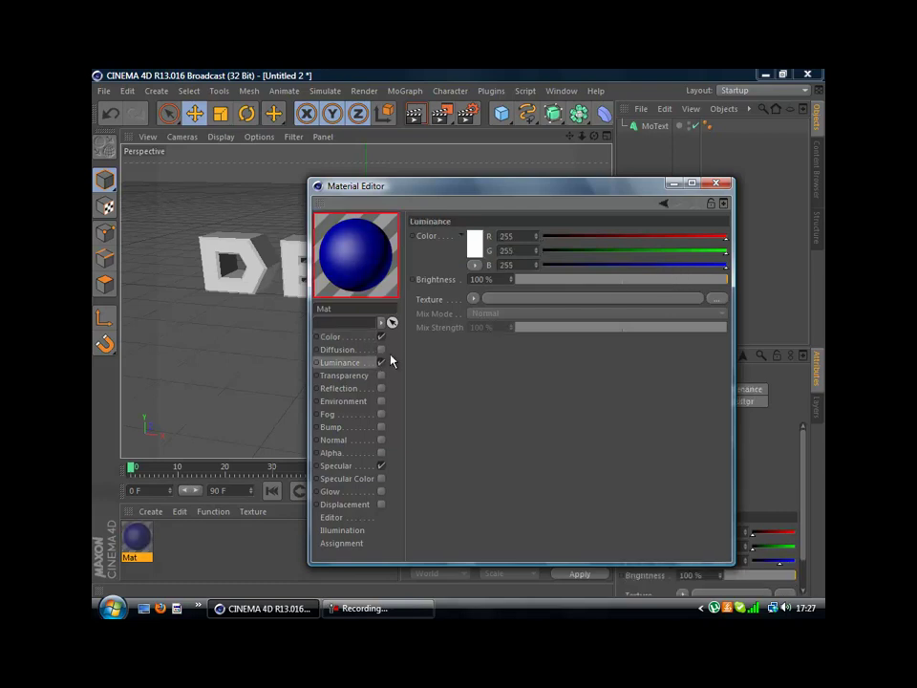
{"action": "left_click", "coordinate": [548, 280]}
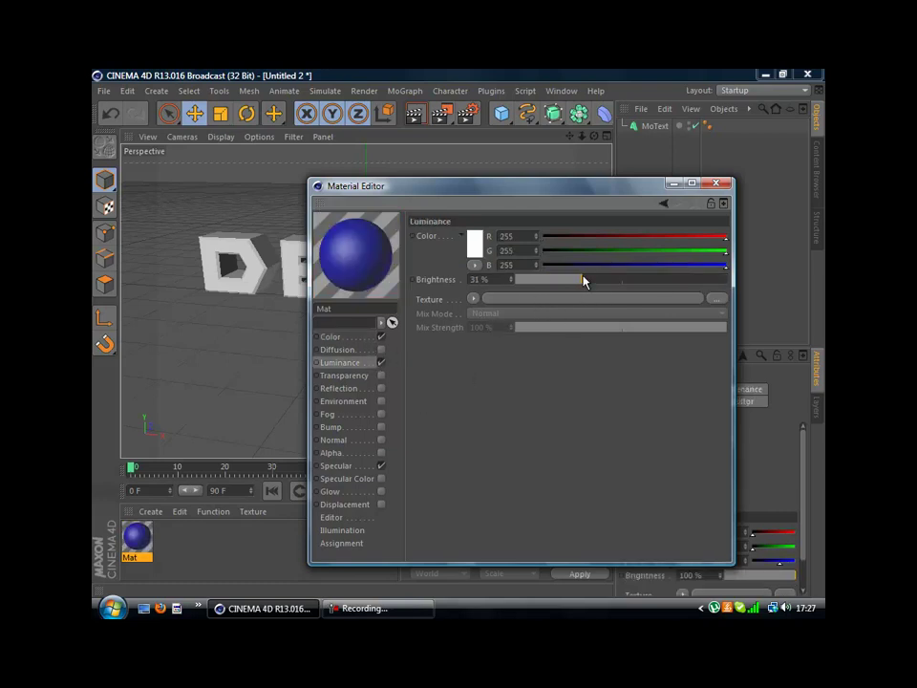
{"action": "left_click_drag", "start_coordinate": [585, 281], "coordinate": [549, 283]}
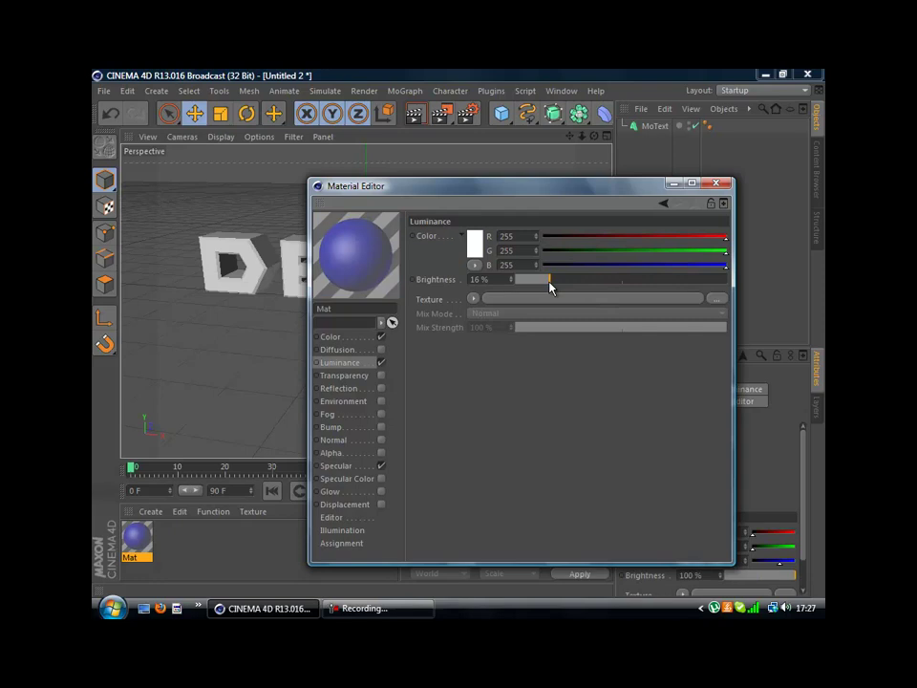
- Enable the material's Reflection channel and reduce its brightness to about 25 %
{"action": "left_click", "coordinate": [344, 351]}
{"action": "left_click", "coordinate": [344, 376]}
{"action": "left_click", "coordinate": [381, 388]}
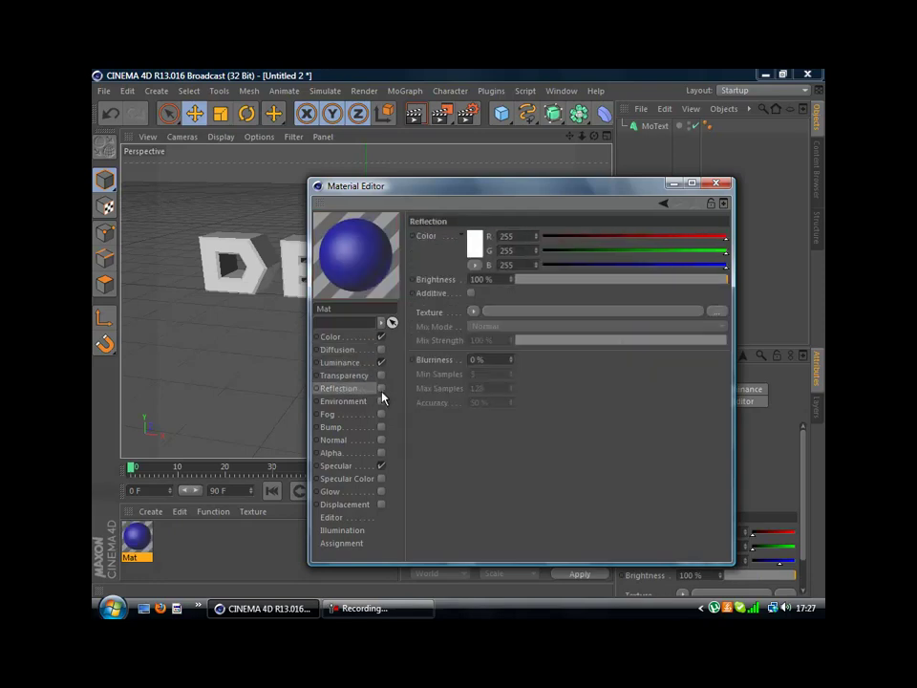
{"action": "left_click", "coordinate": [569, 281]}
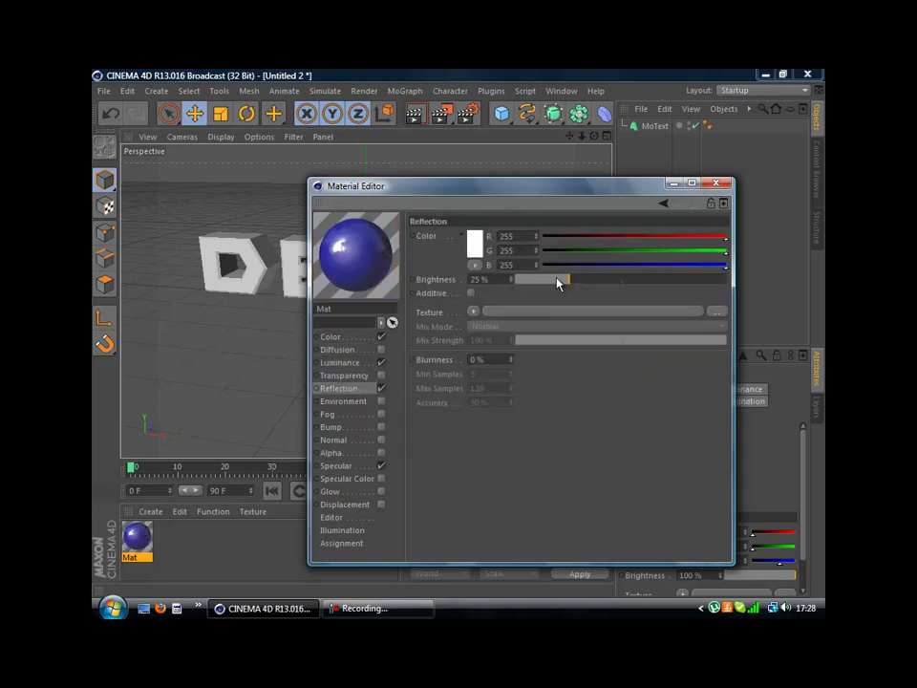
- Enable the material's Glow channel with an inner strength of 24 % and an outer strength of 131 %
{"action": "left_click", "coordinate": [334, 492]}
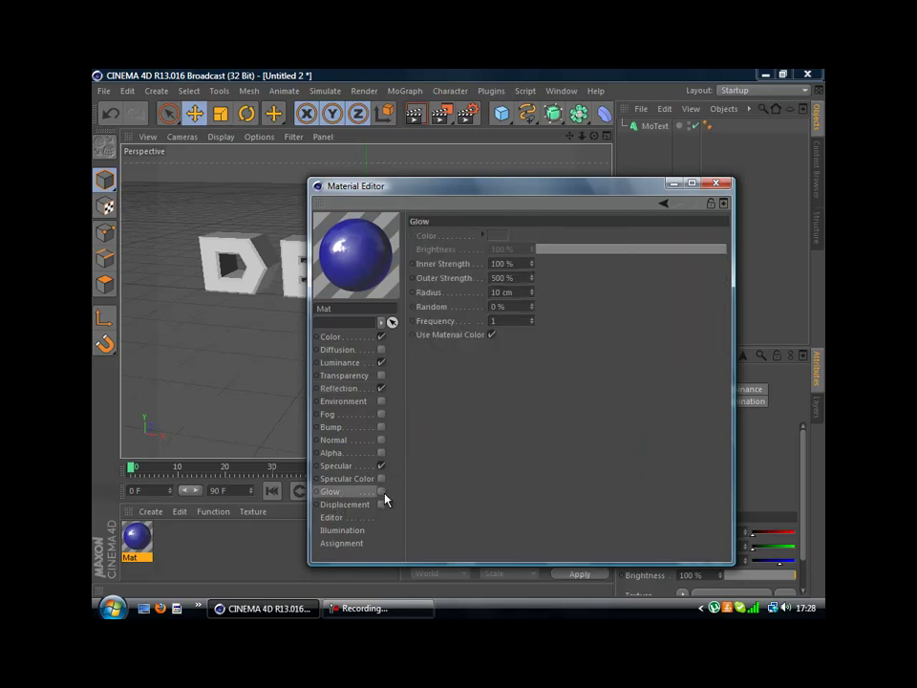
{"action": "left_click", "coordinate": [382, 492]}
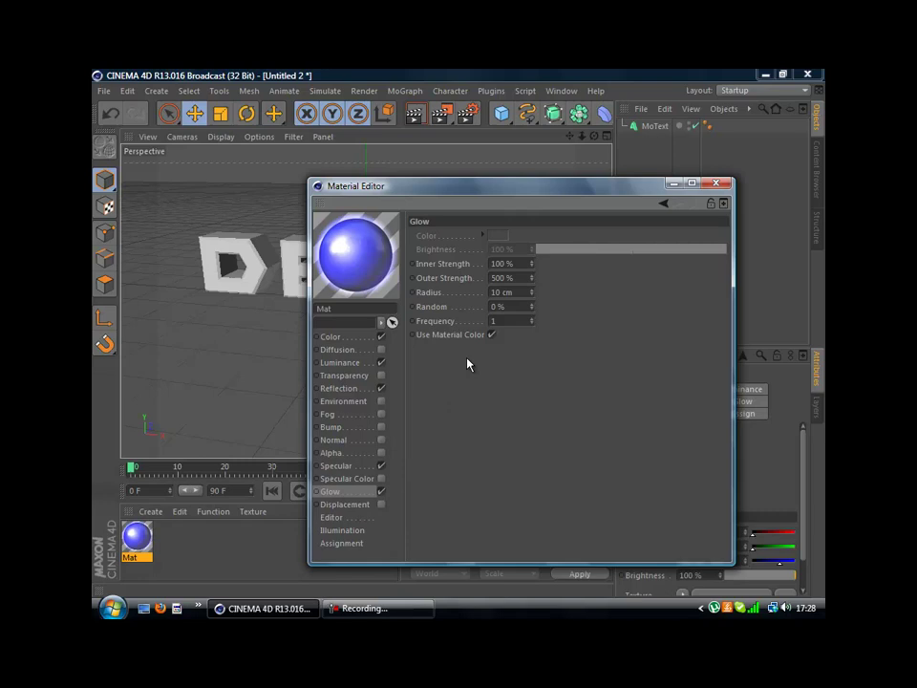
{"action": "left_click_drag", "start_coordinate": [530, 262], "coordinate": [533, 282]}
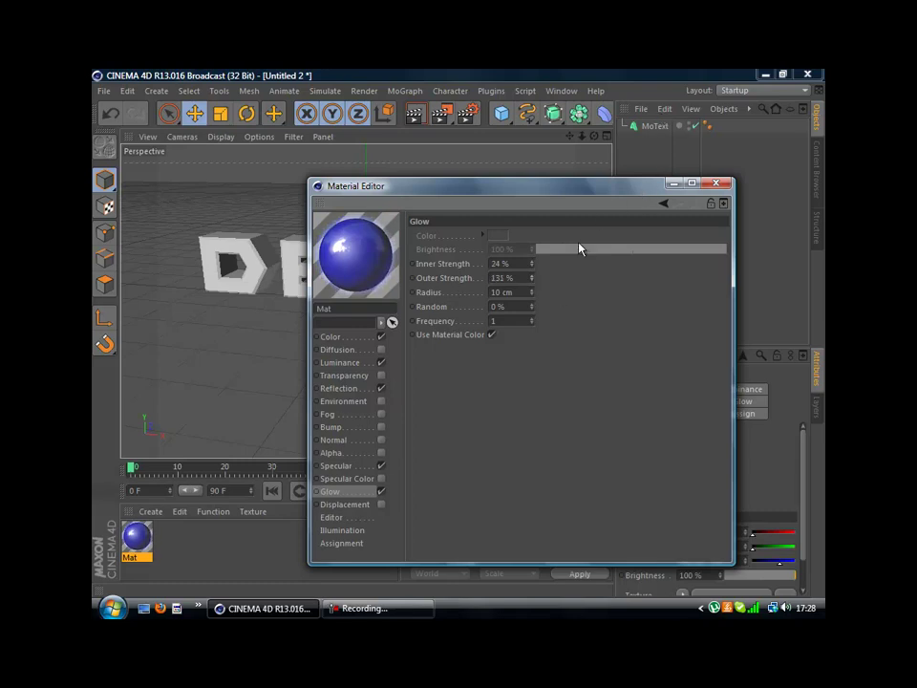
{"action": "left_click", "coordinate": [349, 531]}
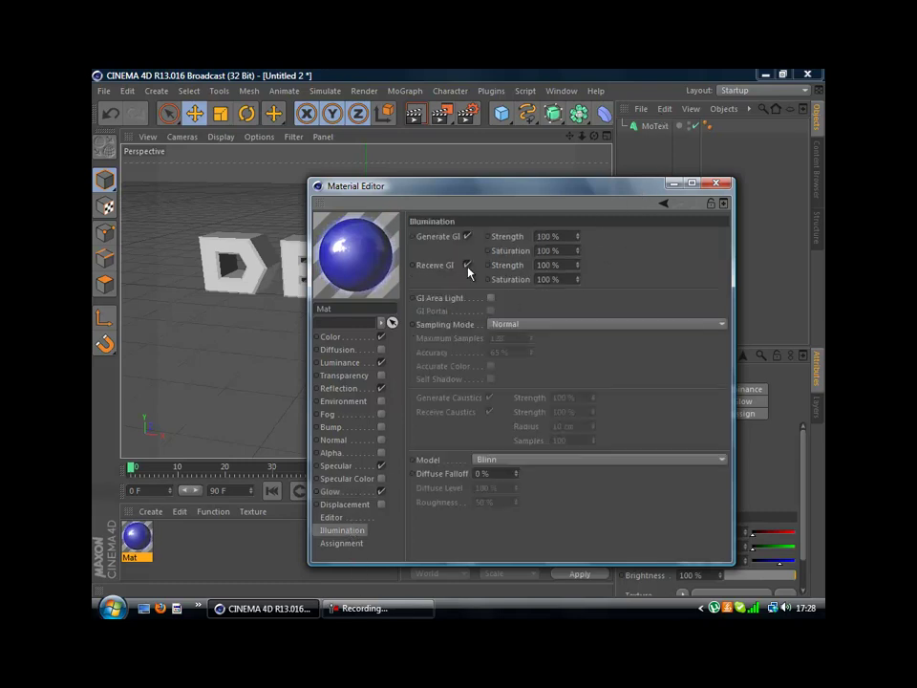
{"action": "left_click", "coordinate": [347, 505]}
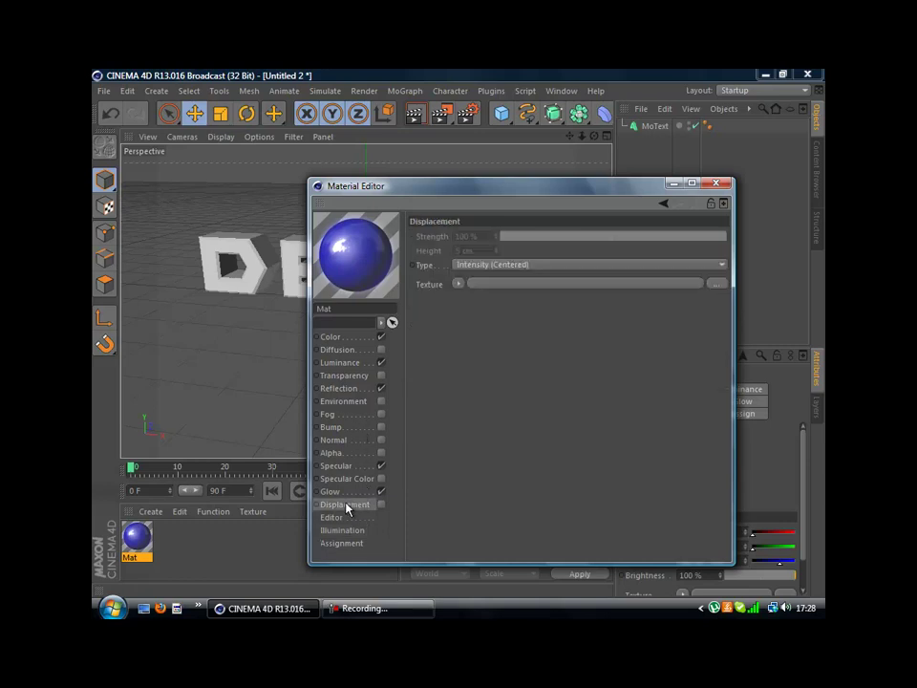
{"action": "left_click", "coordinate": [341, 454]}
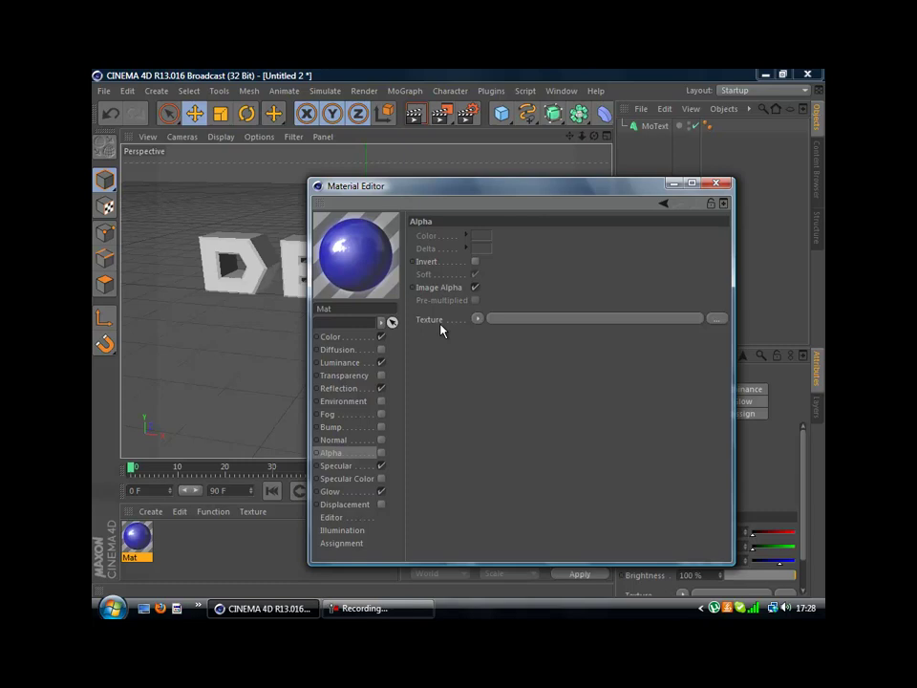
- Close the material editor and apply the blue material to the DefY text
{"action": "left_click", "coordinate": [715, 183]}
{"action": "left_click_drag", "start_coordinate": [136, 538], "coordinate": [272, 276]}
{"action": "left_click", "coordinate": [711, 311]}
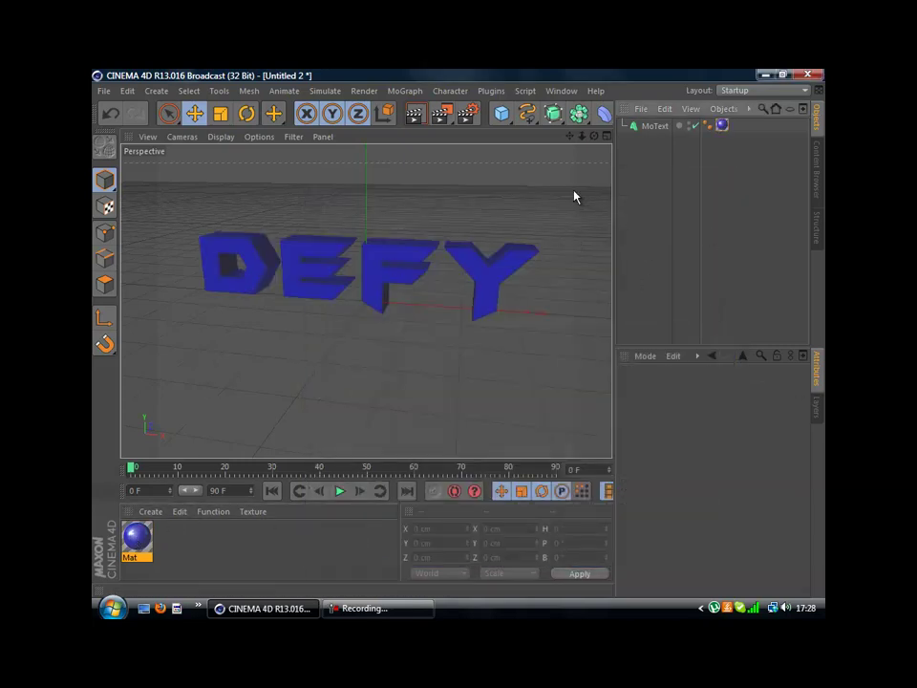
- Render the current perspective view to preview the material on the text
{"action": "left_click", "coordinate": [417, 114]}
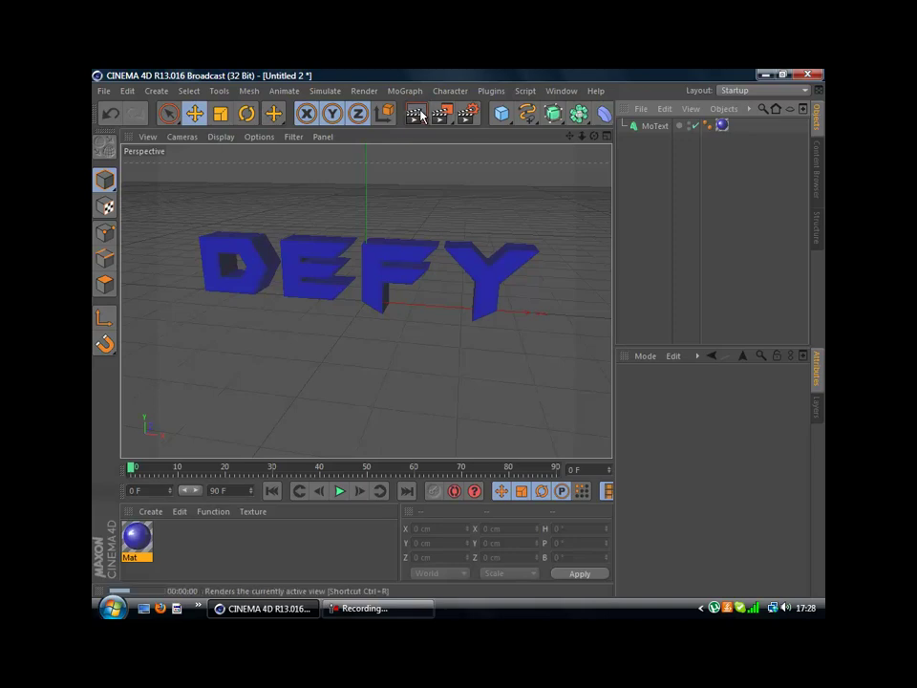
{"action": "left_click_drag", "start_coordinate": [682, 226], "coordinate": [664, 281]}
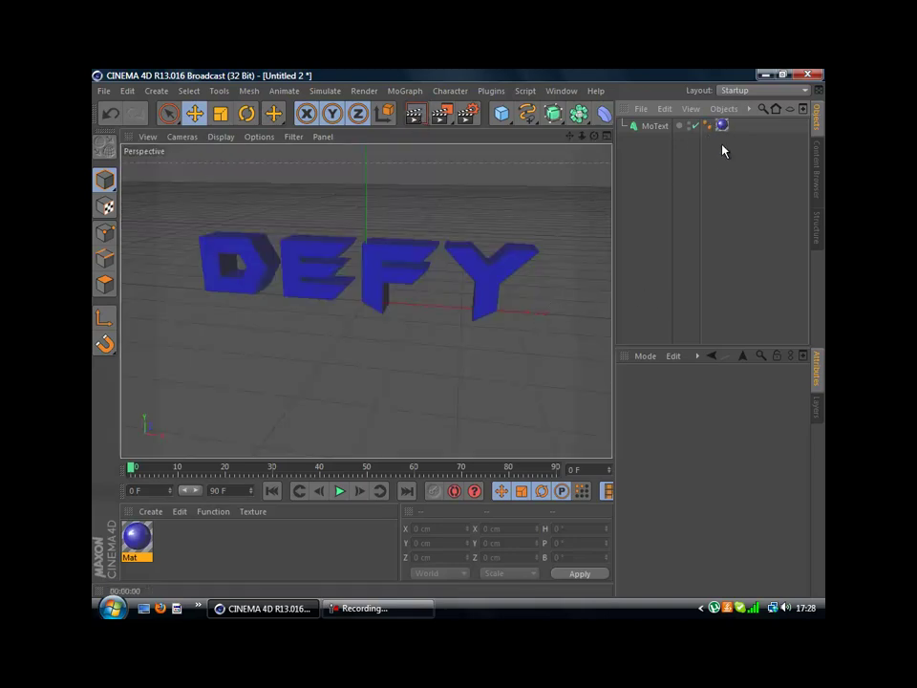
- Make the MoText object editable and expand its hierarchy down to the individual letter objects
{"action": "left_click", "coordinate": [654, 125]}
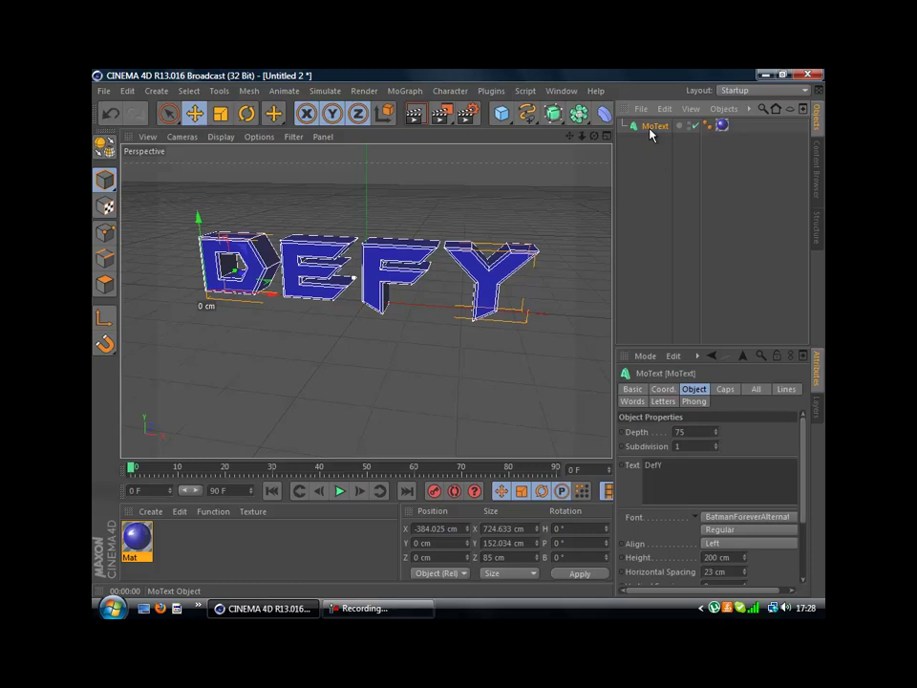
{"action": "key", "text": "c"}
{"action": "left_click", "coordinate": [622, 125]}
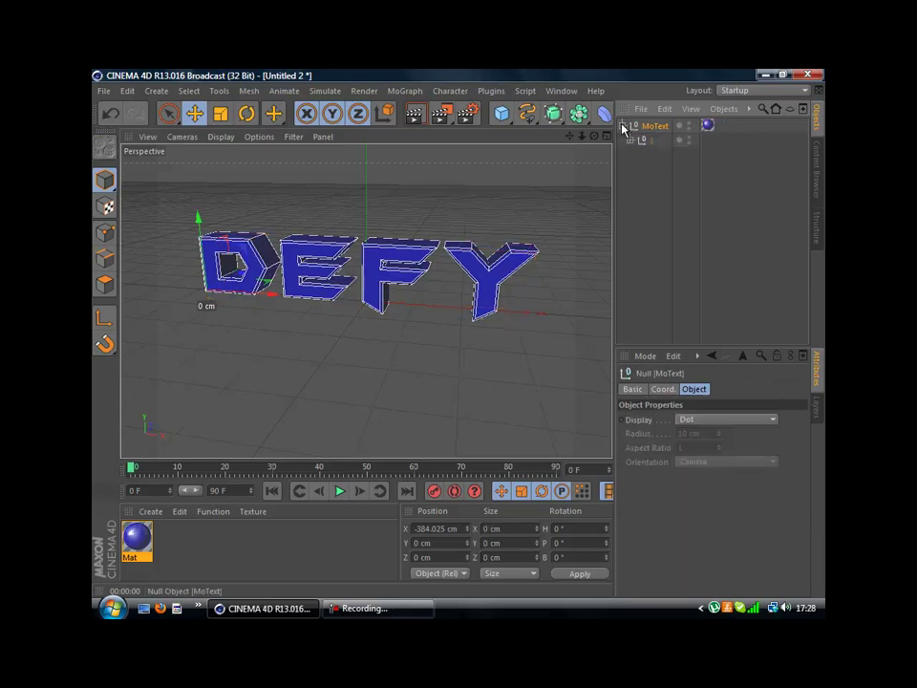
{"action": "left_click", "coordinate": [630, 139]}
{"action": "left_click", "coordinate": [637, 154]}
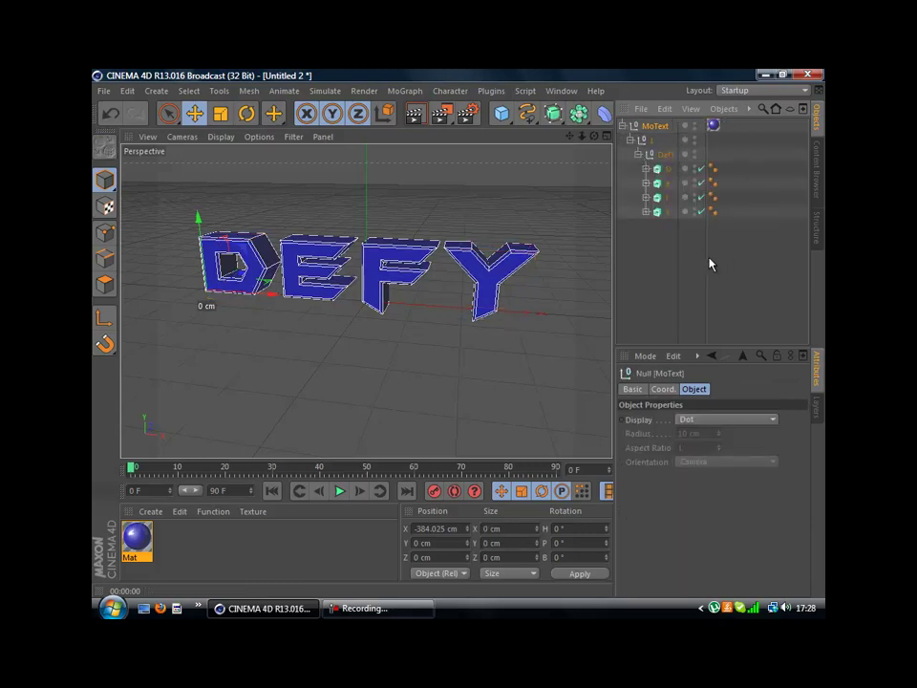
- Move the D, e, f and Y objects out to the top level and delete the leftover MoText null group
{"action": "left_click", "coordinate": [667, 246]}
{"action": "left_click_drag", "start_coordinate": [667, 168], "coordinate": [662, 180]}
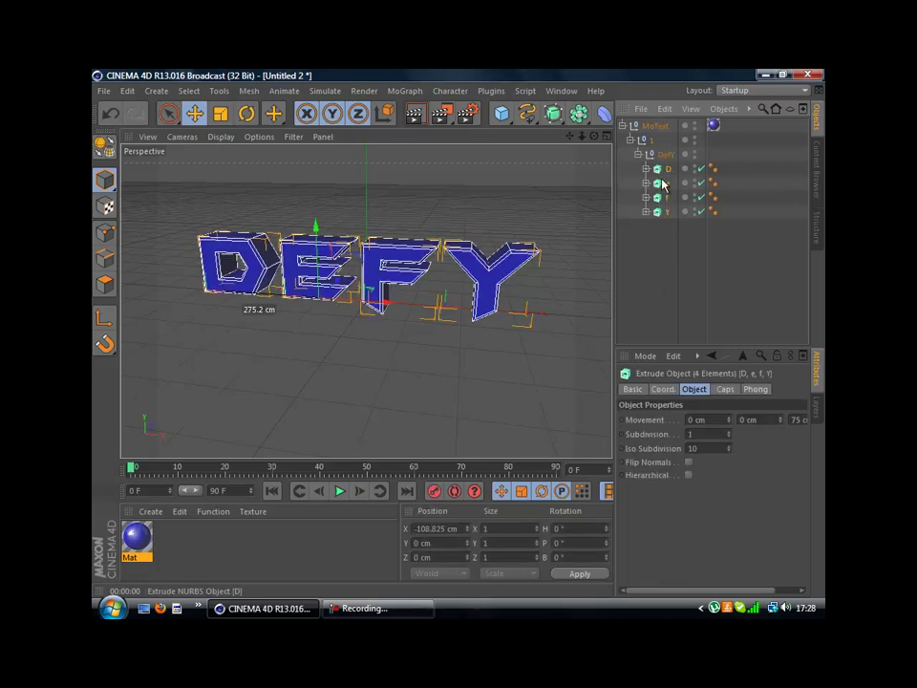
{"action": "left_click_drag", "start_coordinate": [623, 239], "coordinate": [624, 239]}
{"action": "left_click", "coordinate": [666, 259]}
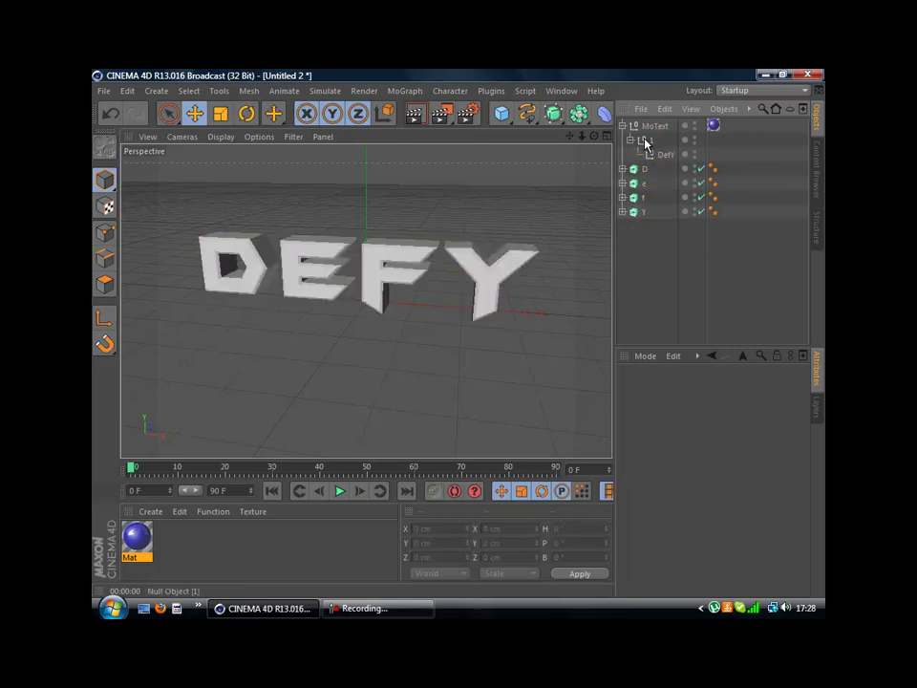
{"action": "left_click", "coordinate": [653, 127]}
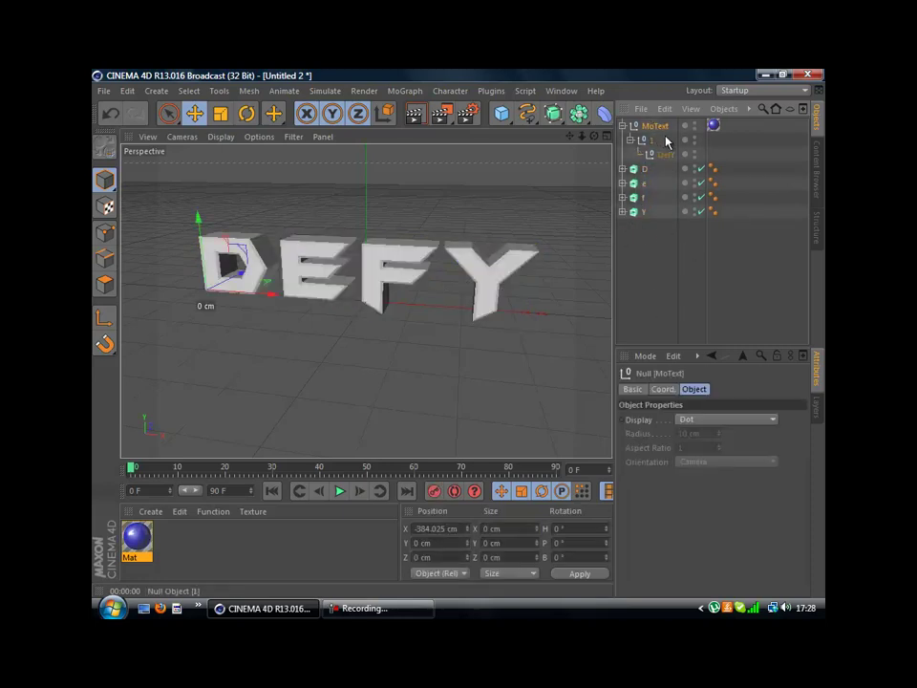
{"action": "key", "text": "Delete"}
- Apply the blue material separately to each of the letters D, e, f and Y
{"action": "left_click_drag", "start_coordinate": [136, 537], "coordinate": [321, 303]}
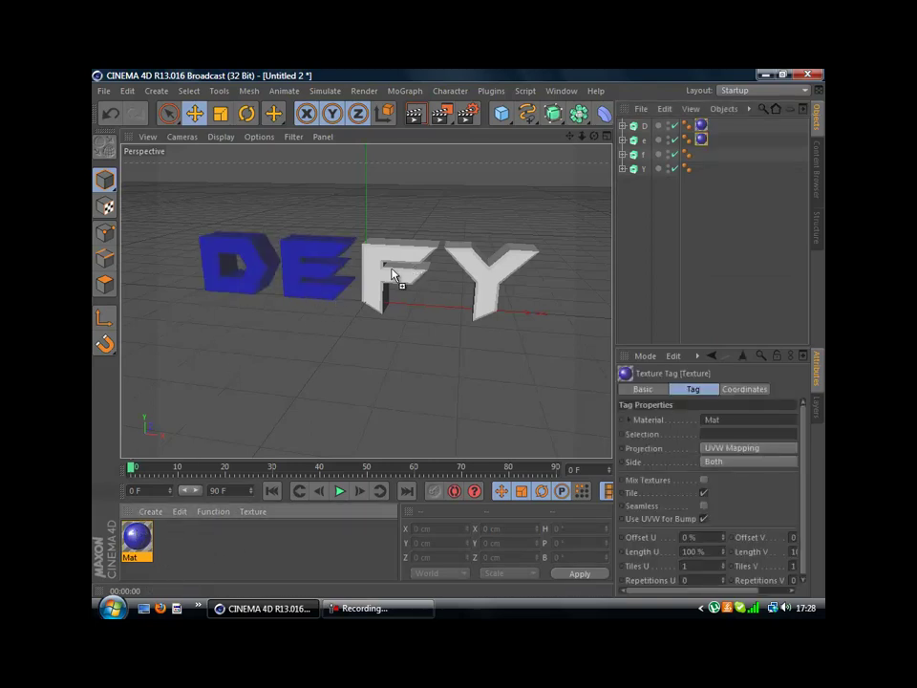
{"action": "left_click_drag", "start_coordinate": [392, 274], "coordinate": [393, 276]}
{"action": "left_click_drag", "start_coordinate": [486, 275], "coordinate": [486, 276]}
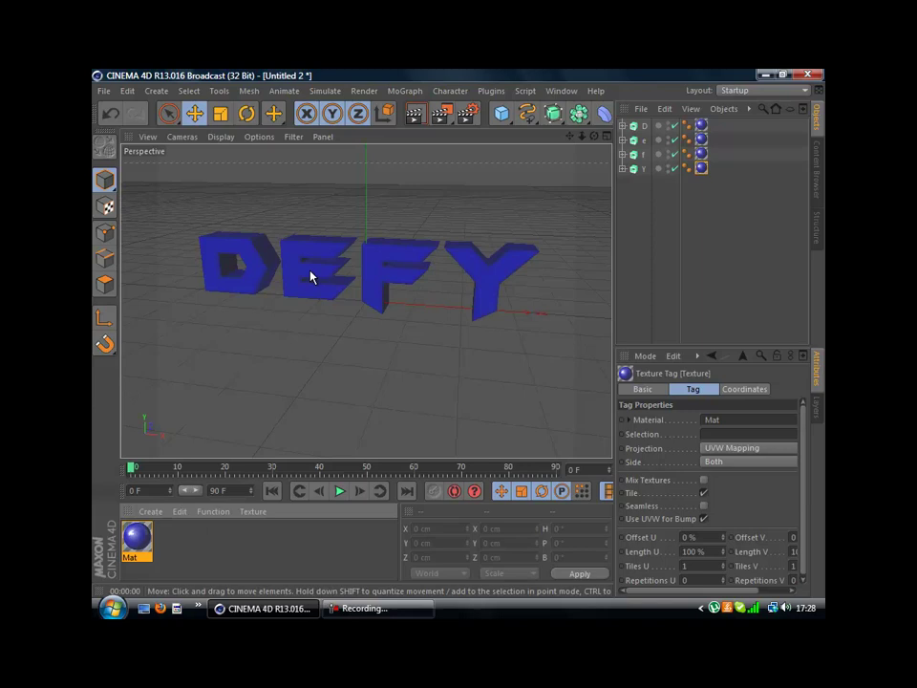
{"action": "left_click", "coordinate": [676, 176]}
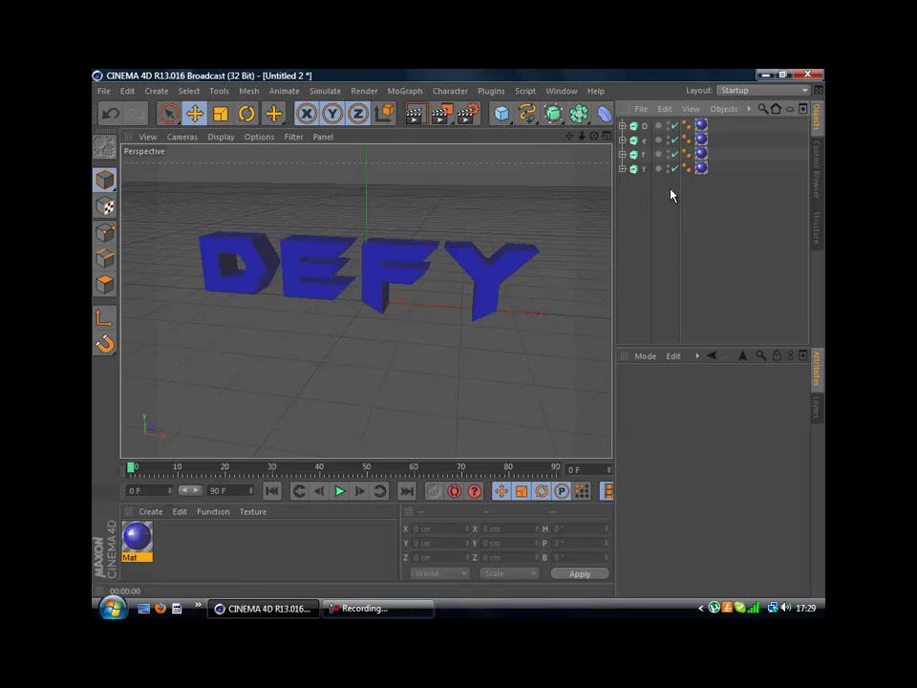
- Add a MoGraph Fracture object and place the four letter objects inside it as children
{"action": "left_click_drag", "start_coordinate": [639, 208], "coordinate": [642, 104]}
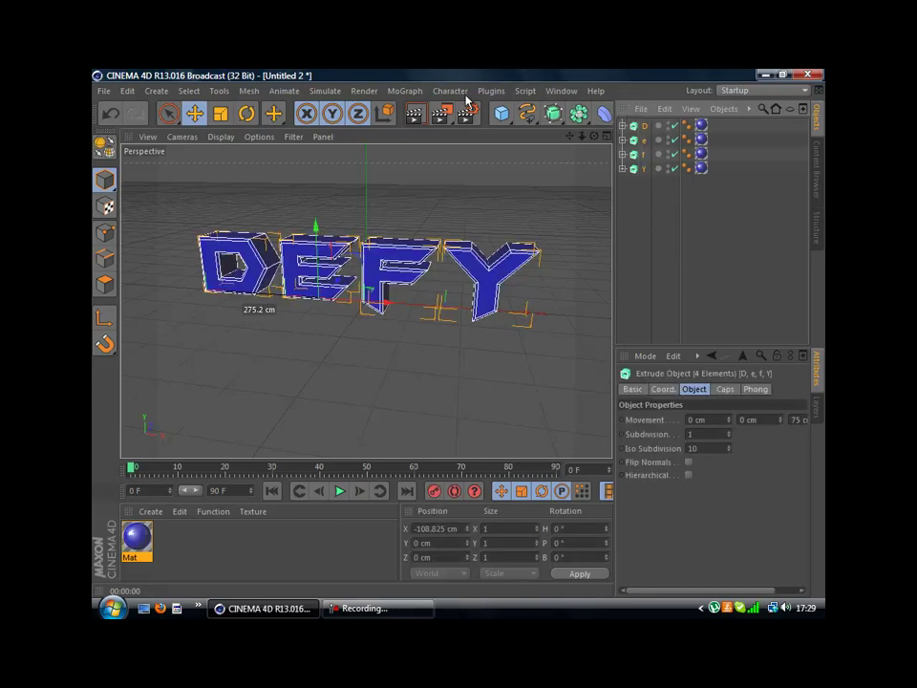
{"action": "left_click", "coordinate": [408, 91]}
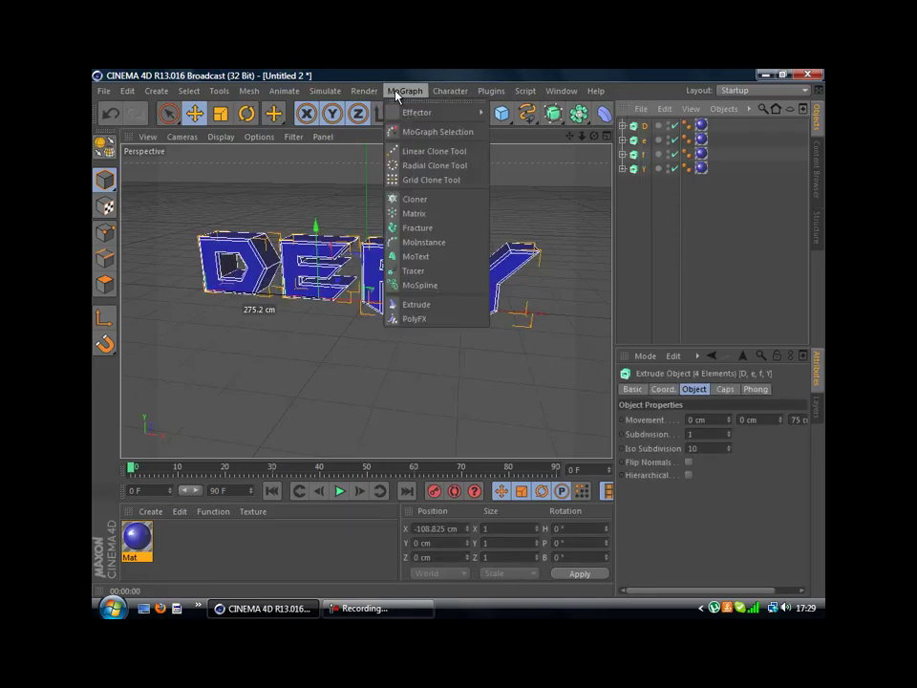
{"action": "mouse_move", "coordinate": [438, 116]}
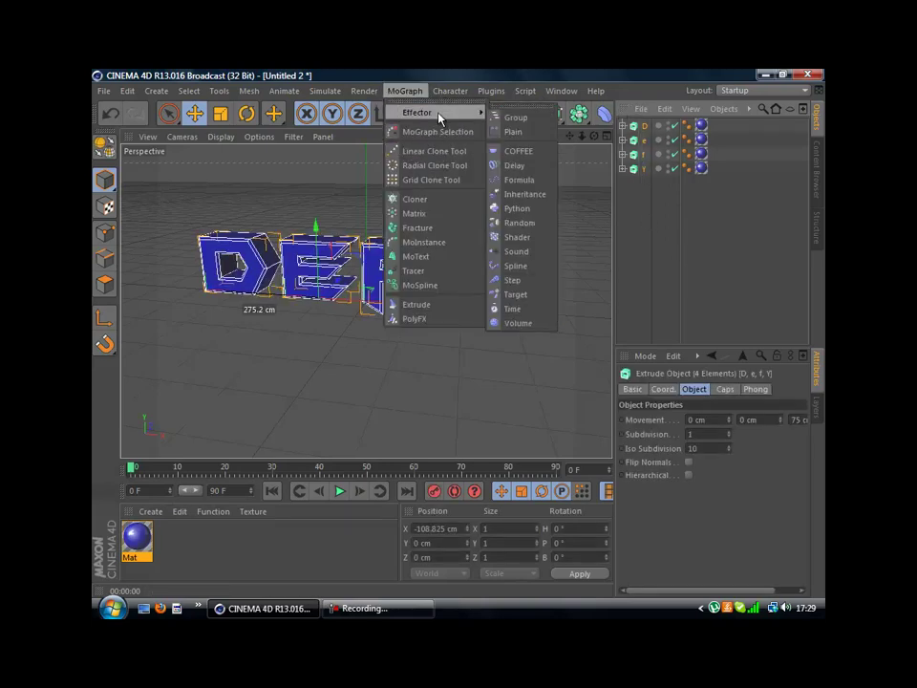
{"action": "left_click", "coordinate": [445, 230]}
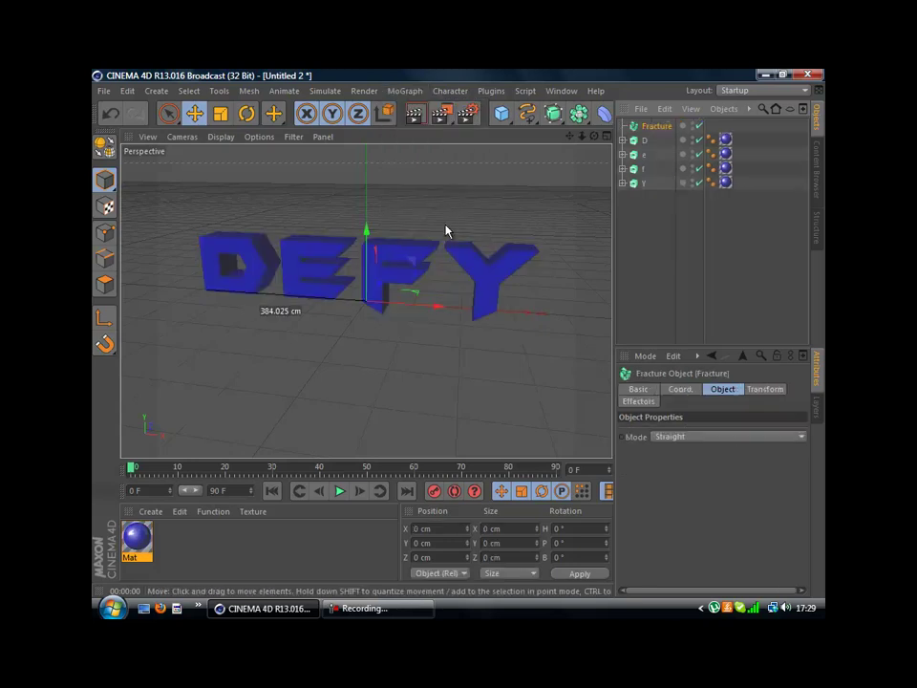
{"action": "left_click_drag", "start_coordinate": [642, 205], "coordinate": [653, 129]}
{"action": "left_click", "coordinate": [631, 195]}
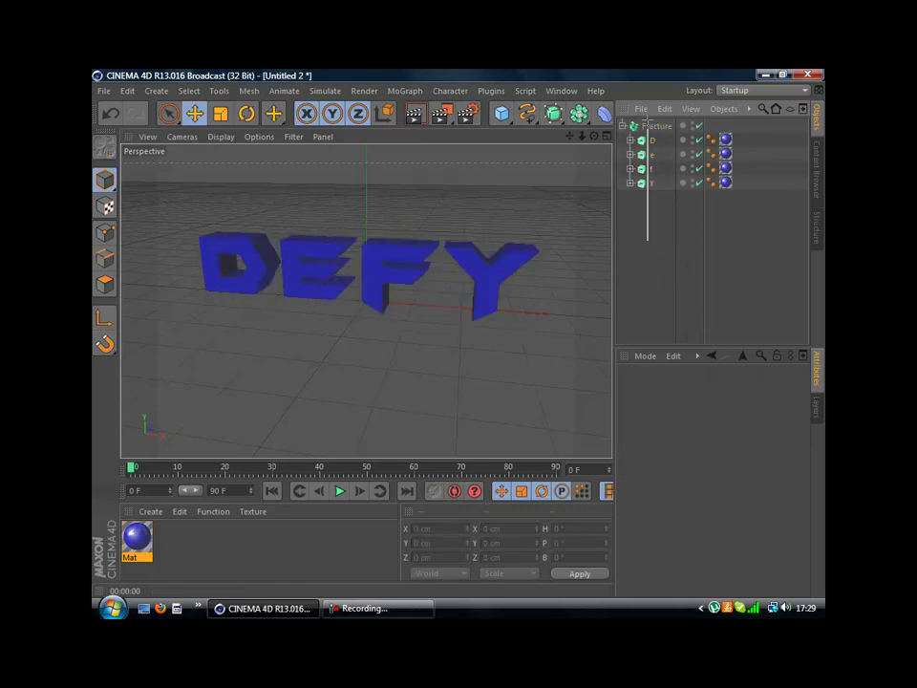
- Select the Fracture object with its letters and add a Random effector to them
{"action": "left_click_drag", "start_coordinate": [648, 120], "coordinate": [646, 113]}
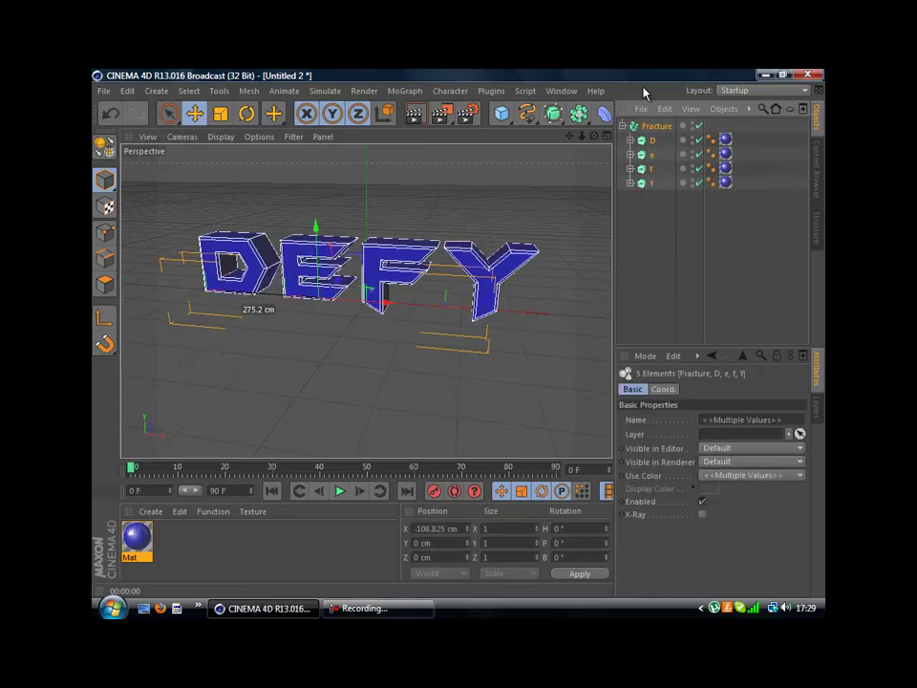
{"action": "left_click", "coordinate": [405, 91]}
{"action": "mouse_move", "coordinate": [430, 112]}
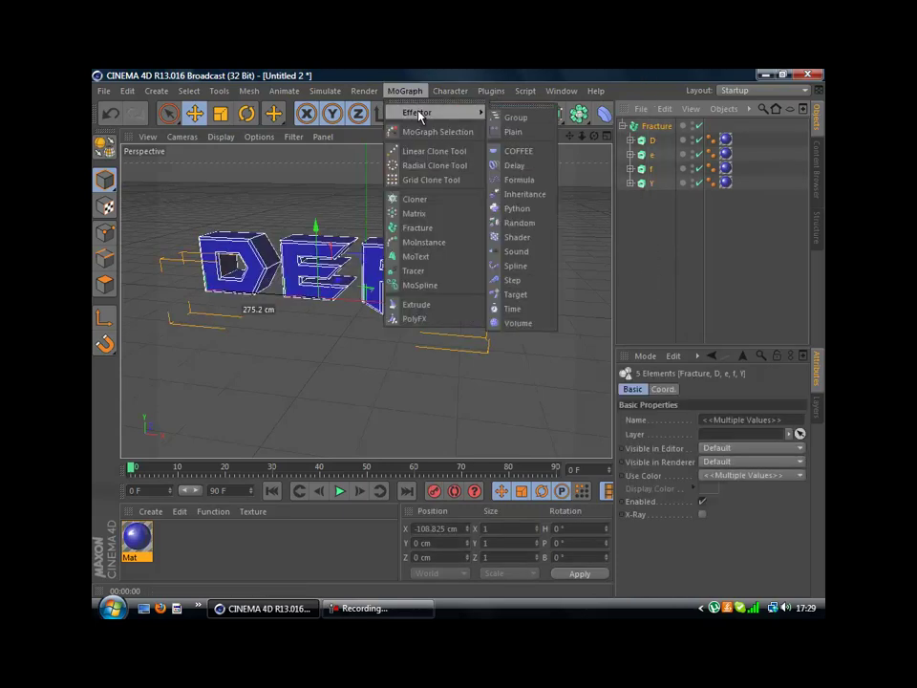
{"action": "left_click", "coordinate": [532, 226]}
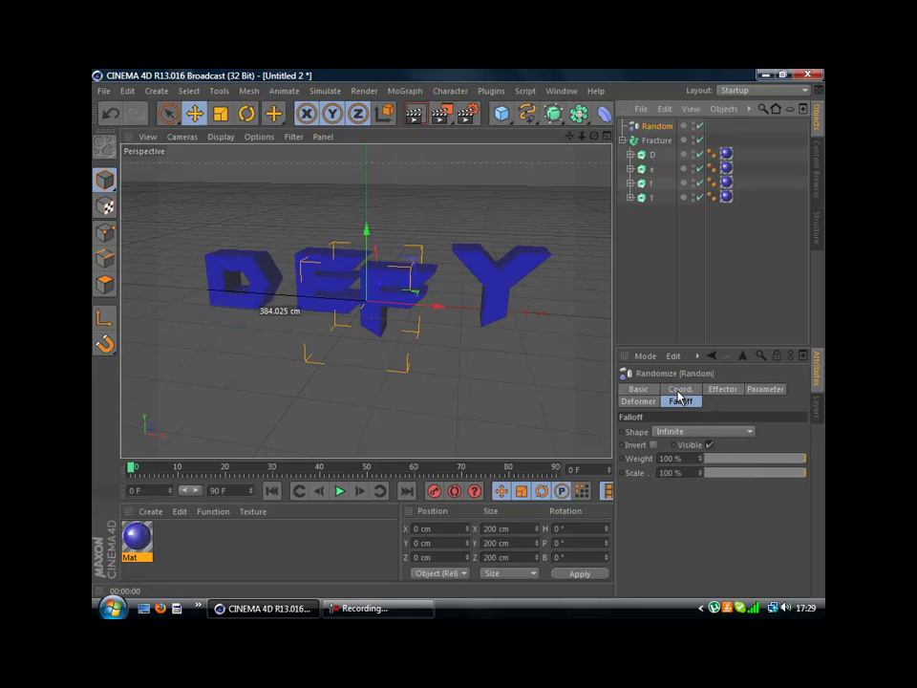
- Reduce the overall strength of the Random effector
{"action": "left_click", "coordinate": [637, 390]}
{"action": "left_click", "coordinate": [724, 390]}
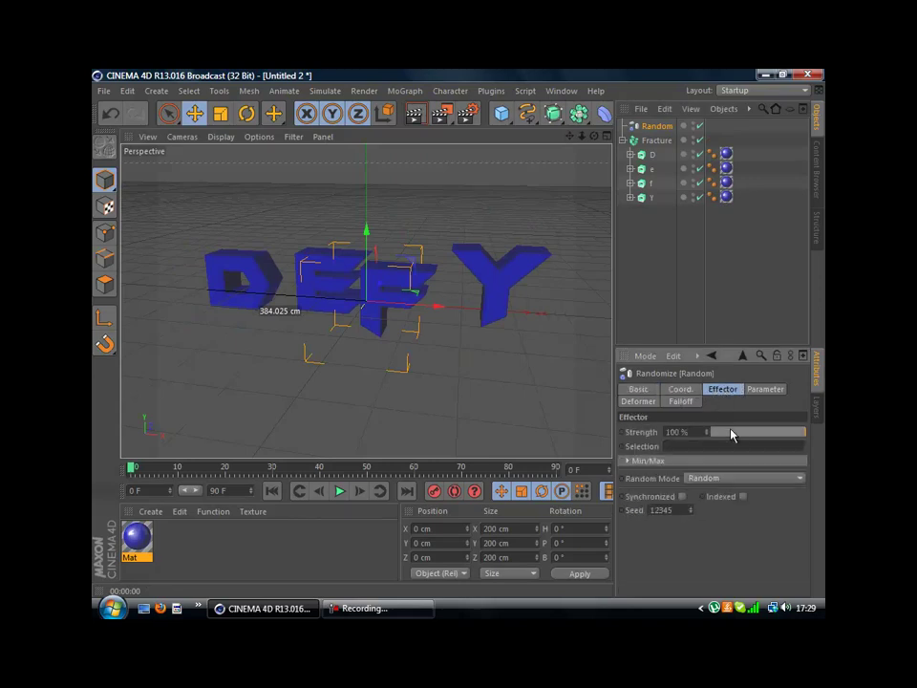
{"action": "mouse_move", "coordinate": [731, 432]}
{"action": "left_mouse_down"}
{"action": "mouse_move", "coordinate": [706, 431]}
{"action": "mouse_move", "coordinate": [801, 432]}
{"action": "mouse_move", "coordinate": [742, 432]}
{"action": "left_mouse_up"}
- Enable rotation on the Random effector and set R.H to 1965°, R.P to -1197° and R.B to 773°
{"action": "left_click", "coordinate": [765, 390]}
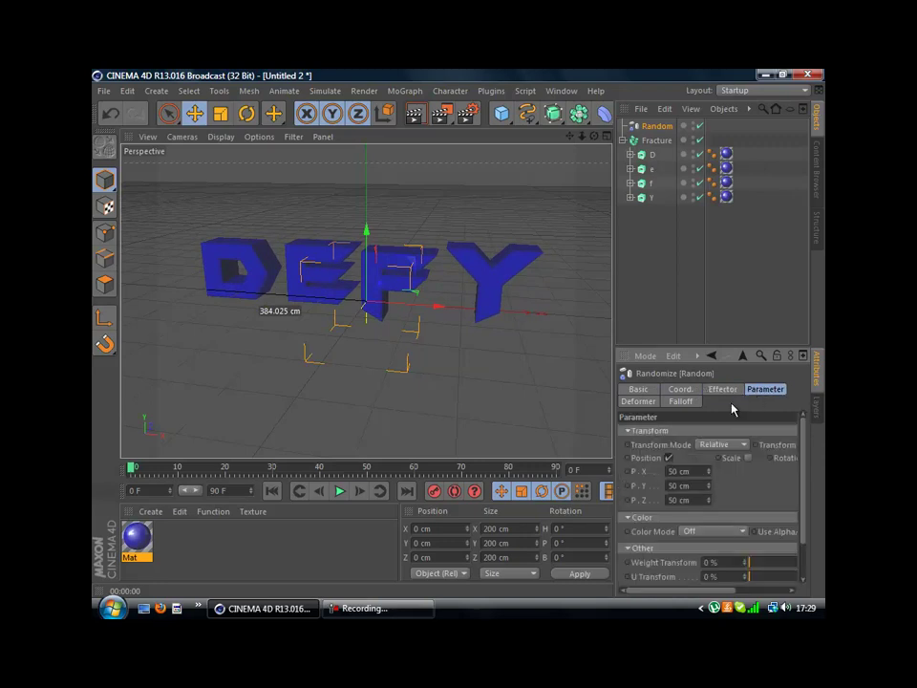
{"action": "left_click_drag", "start_coordinate": [710, 470], "coordinate": [711, 474]}
{"action": "left_click_drag", "start_coordinate": [800, 462], "coordinate": [807, 424]}
{"action": "left_click_drag", "start_coordinate": [695, 590], "coordinate": [770, 582]}
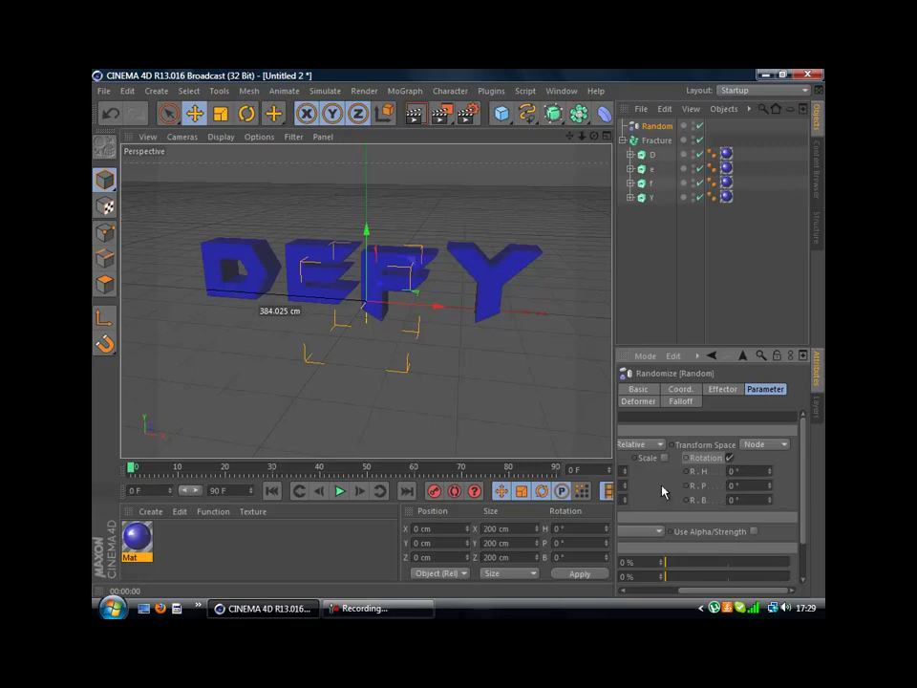
{"action": "left_click_drag", "start_coordinate": [770, 478], "coordinate": [778, 516]}
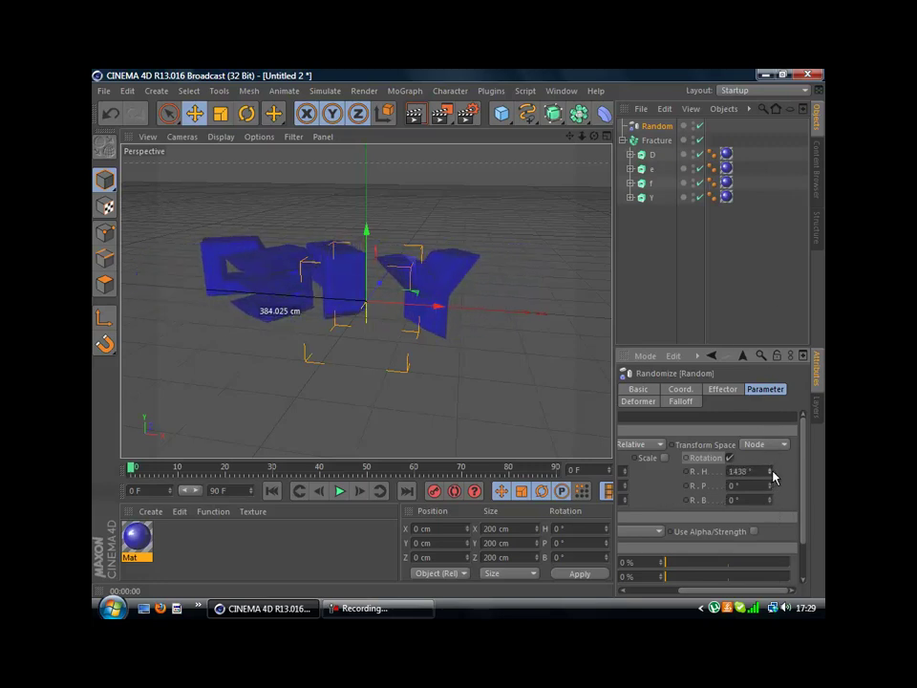
{"action": "left_click_drag", "start_coordinate": [772, 472], "coordinate": [791, 576]}
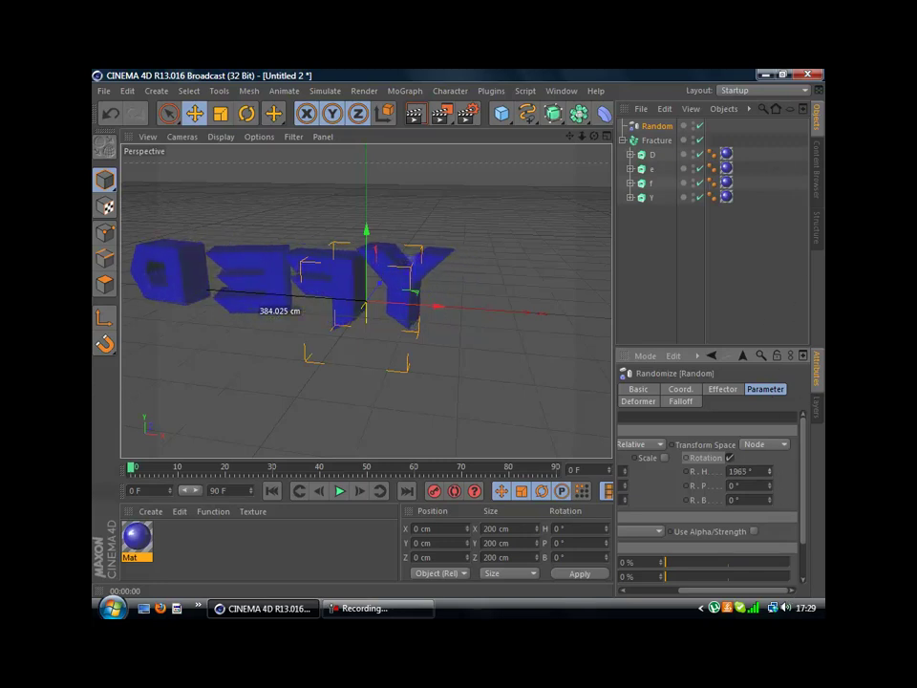
{"action": "left_click_drag", "start_coordinate": [770, 490], "coordinate": [780, 546]}
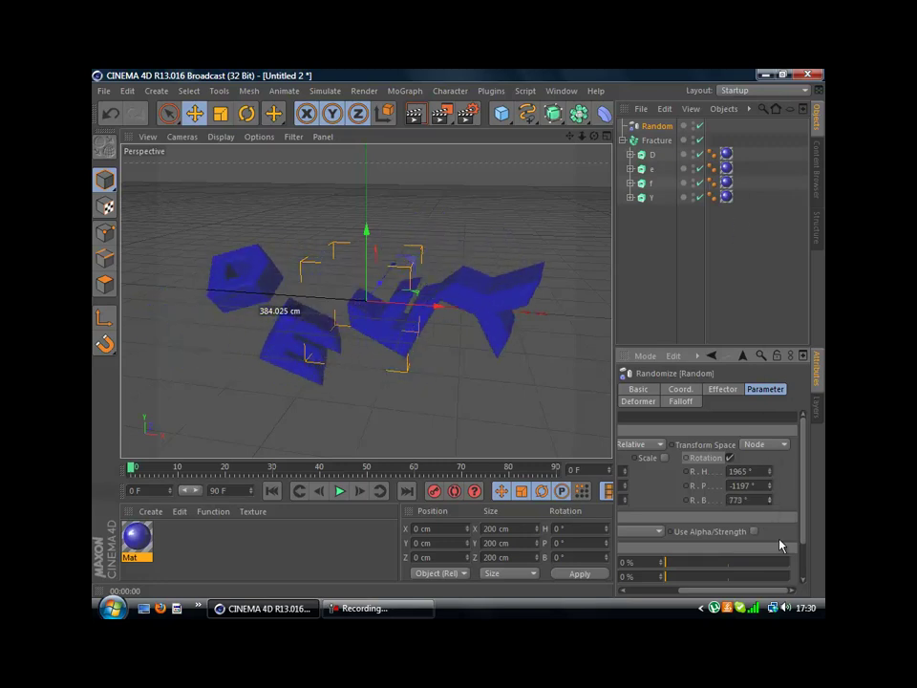
{"action": "left_click_drag", "start_coordinate": [741, 591], "coordinate": [681, 592]}
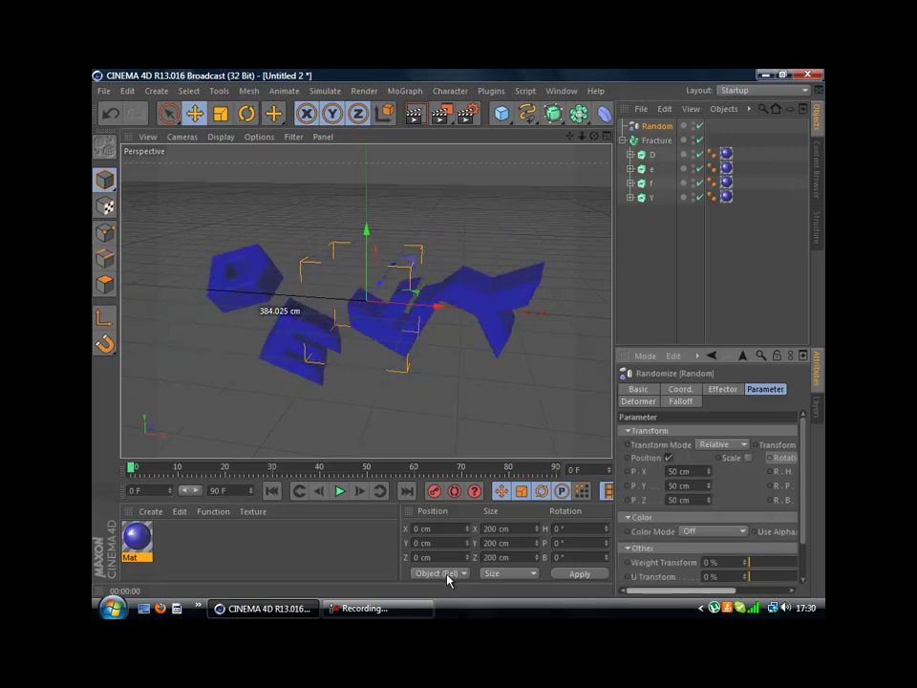
- Set the Random effector's position to P.X 3594 cm, P.Y -1279 cm and P.Z -1535 cm, and its strength to 32%
{"action": "left_click_drag", "start_coordinate": [716, 472], "coordinate": [752, 615]}
{"action": "mouse_move", "coordinate": [710, 486]}
{"action": "left_mouse_down"}
{"action": "mouse_move", "coordinate": [712, 583]}
{"action": "mouse_move", "coordinate": [709, 470]}
{"action": "mouse_move", "coordinate": [696, 485]}
{"action": "mouse_move", "coordinate": [733, 561]}
{"action": "mouse_move", "coordinate": [710, 493]}
{"action": "left_mouse_up"}
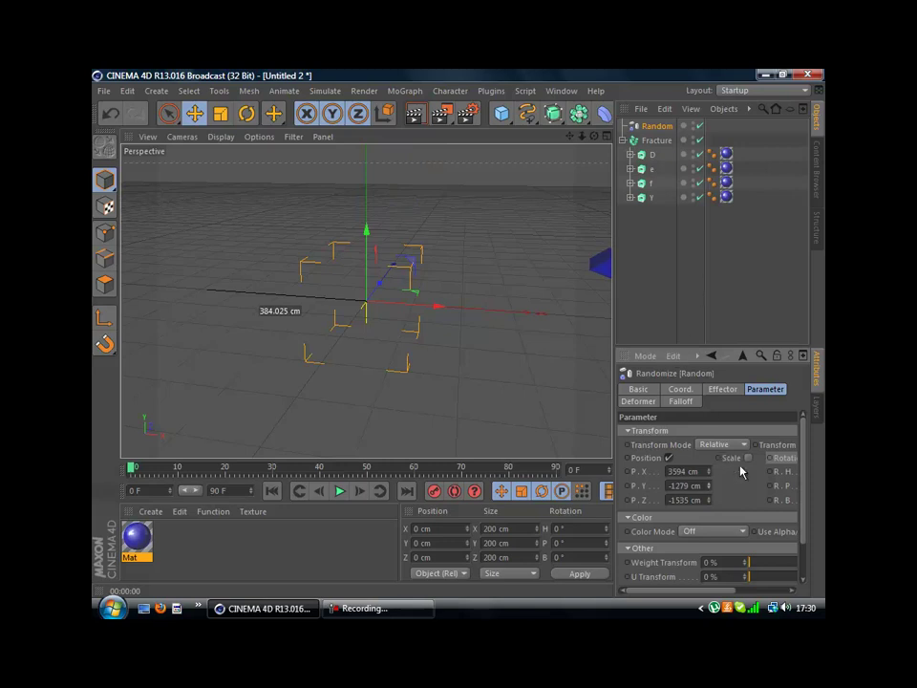
{"action": "left_click", "coordinate": [638, 390]}
{"action": "left_click", "coordinate": [681, 389]}
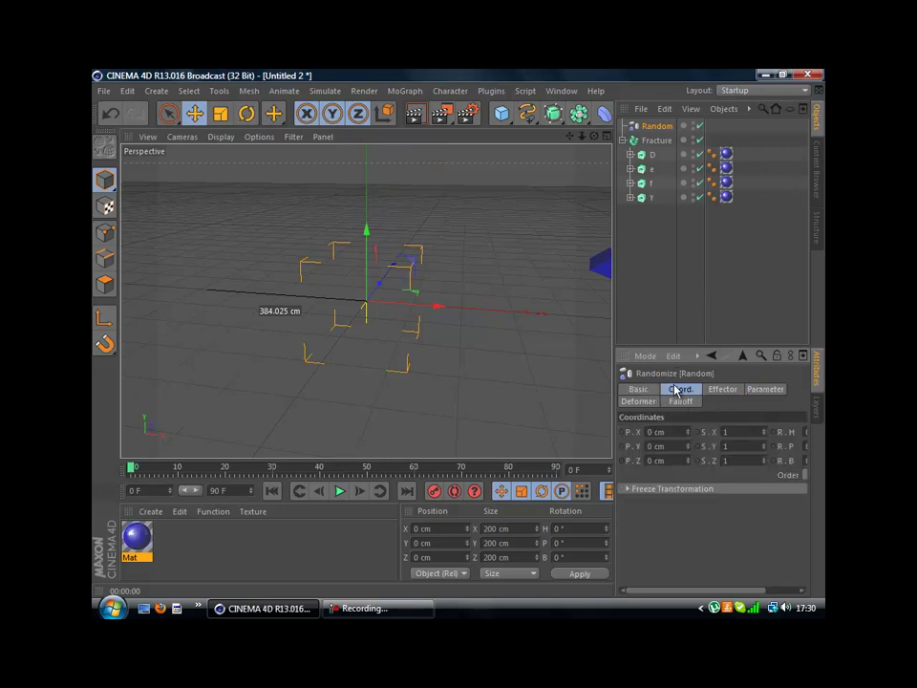
{"action": "left_click", "coordinate": [724, 389]}
{"action": "mouse_move", "coordinate": [735, 437]}
{"action": "left_mouse_down"}
{"action": "mouse_move", "coordinate": [800, 431]}
{"action": "mouse_move", "coordinate": [743, 438]}
{"action": "left_mouse_up"}
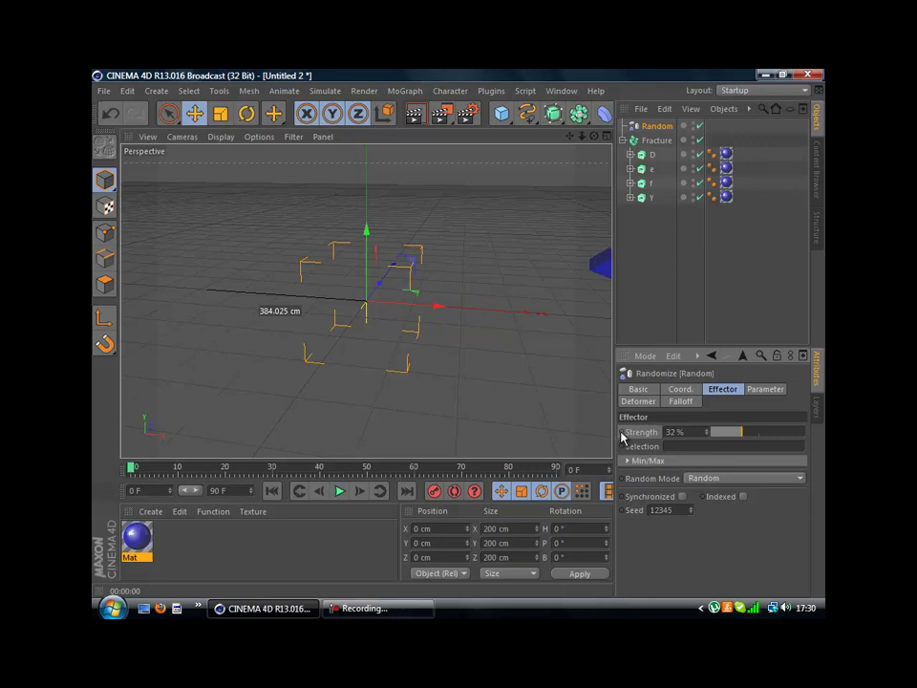
- Try to keyframe the Random effector's strength at frames 0 and 90 and play back the animation
{"action": "left_click_drag", "start_coordinate": [131, 472], "coordinate": [571, 455]}
{"action": "left_click_drag", "start_coordinate": [559, 472], "coordinate": [133, 472]}
{"action": "left_click", "coordinate": [341, 492]}
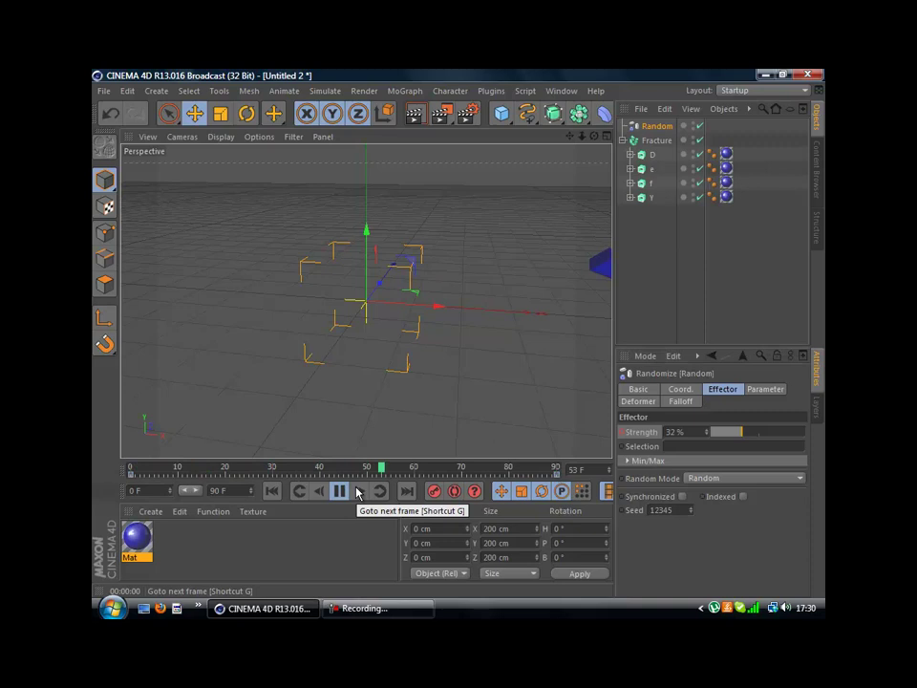
{"action": "left_click", "coordinate": [341, 492]}
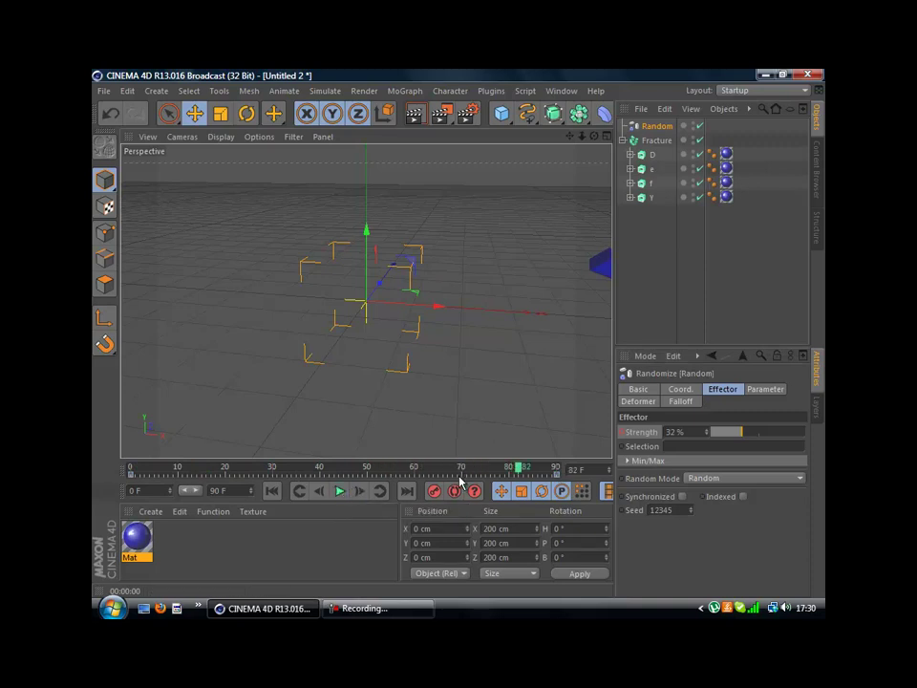
- Delete the strength keyframes at frames 90 and 0 and clear the object selection
{"action": "left_click", "coordinate": [557, 472]}
{"action": "key", "text": "Delete"}
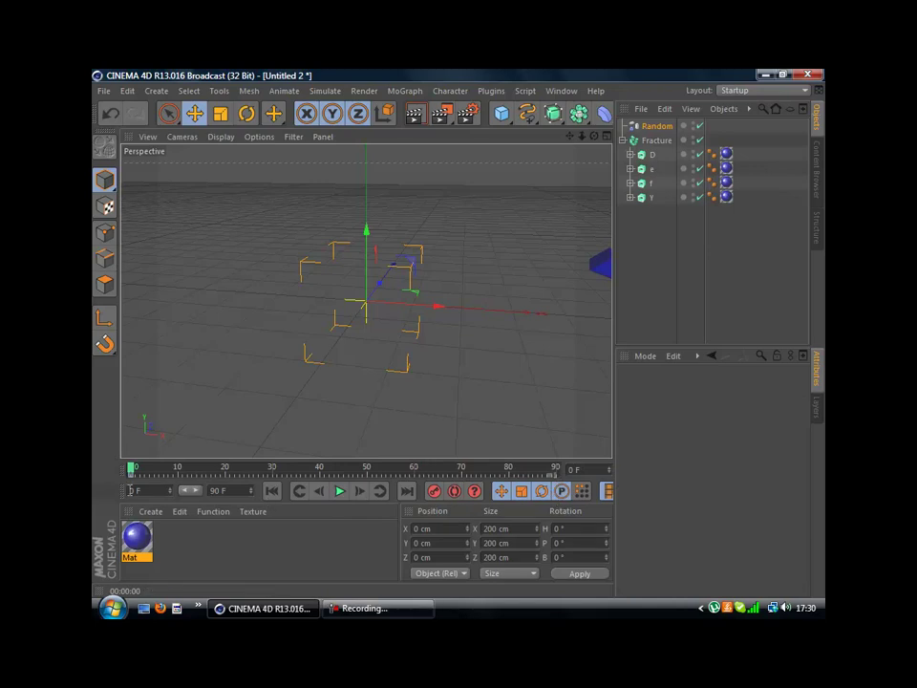
{"action": "left_click", "coordinate": [132, 475]}
{"action": "key", "text": "Delete"}
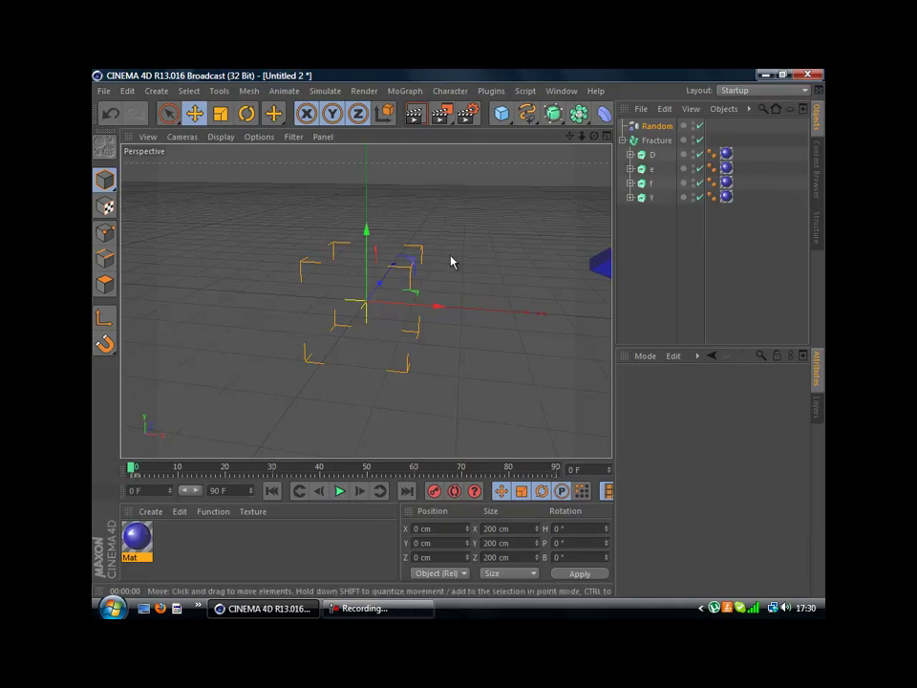
{"action": "left_click", "coordinate": [602, 276]}
{"action": "left_click", "coordinate": [478, 449]}
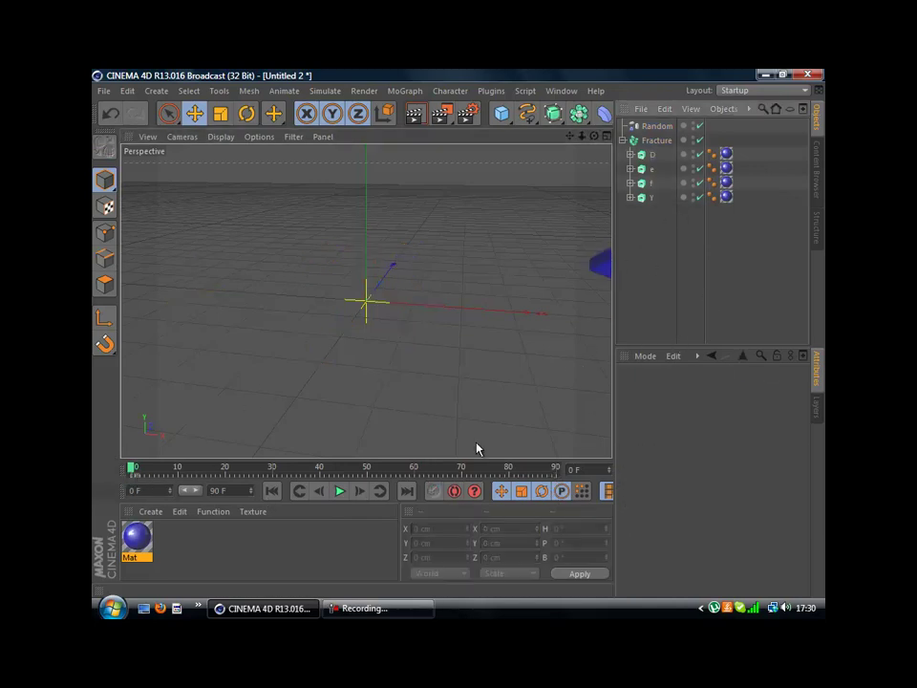
- Keyframe the Random effector's strength at 32% on frame 0 and at 0% on frame 90
{"action": "left_click", "coordinate": [656, 127]}
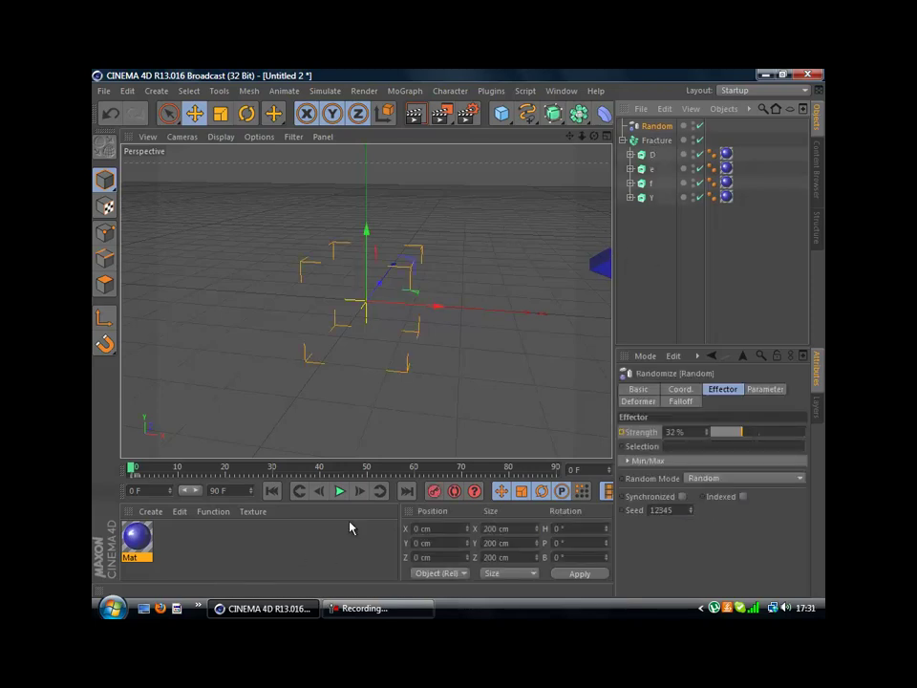
{"action": "left_click", "coordinate": [622, 432], "text": "ctrl"}
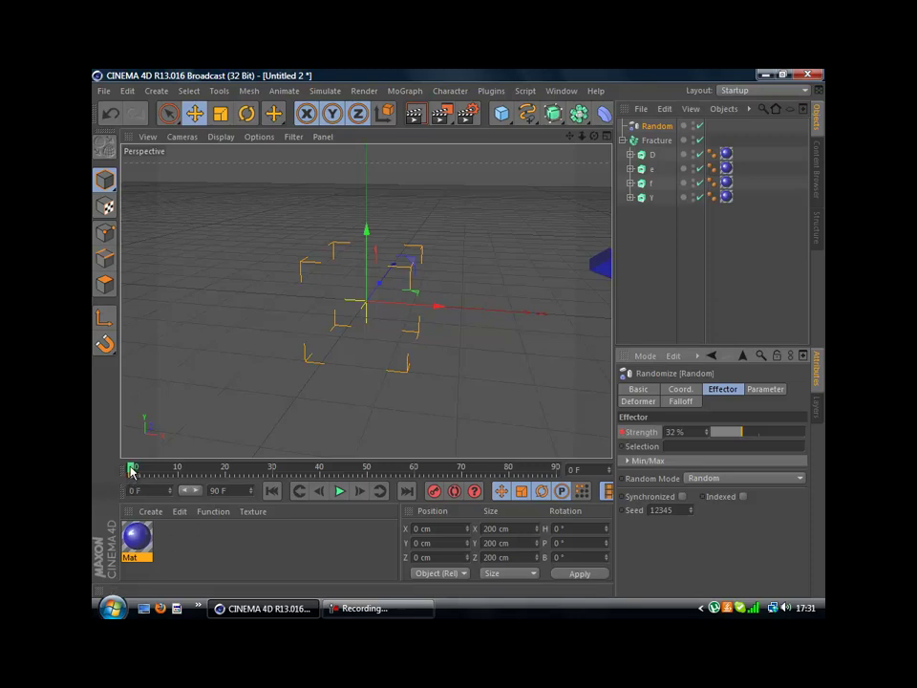
{"action": "left_click_drag", "start_coordinate": [176, 467], "coordinate": [602, 467]}
{"action": "left_click_drag", "start_coordinate": [741, 433], "coordinate": [699, 437]}
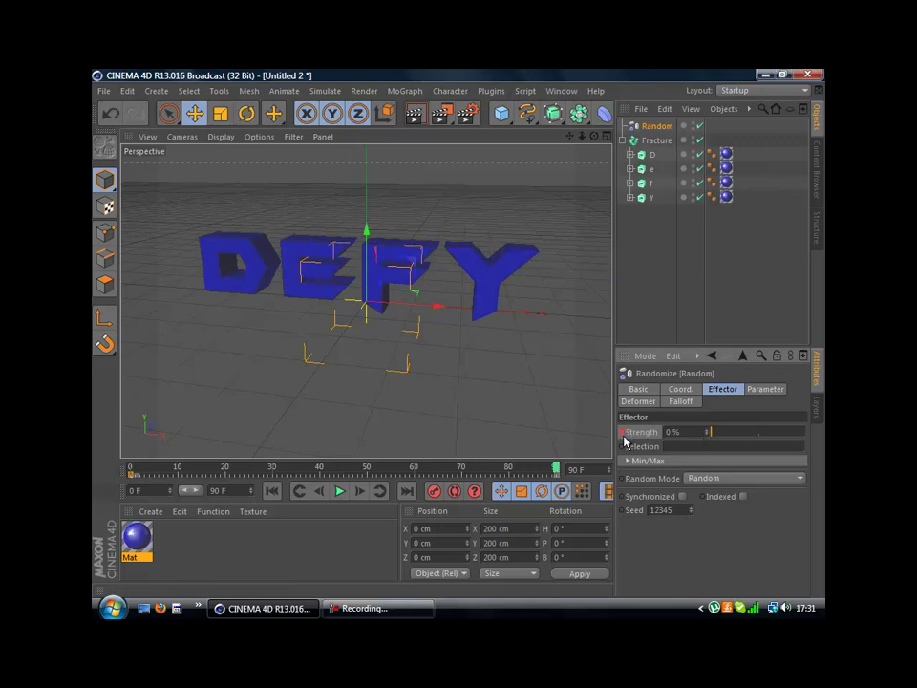
- Extend the animation and its preview range to 150 frames and play it back from the start
{"action": "left_click_drag", "start_coordinate": [557, 469], "coordinate": [108, 484]}
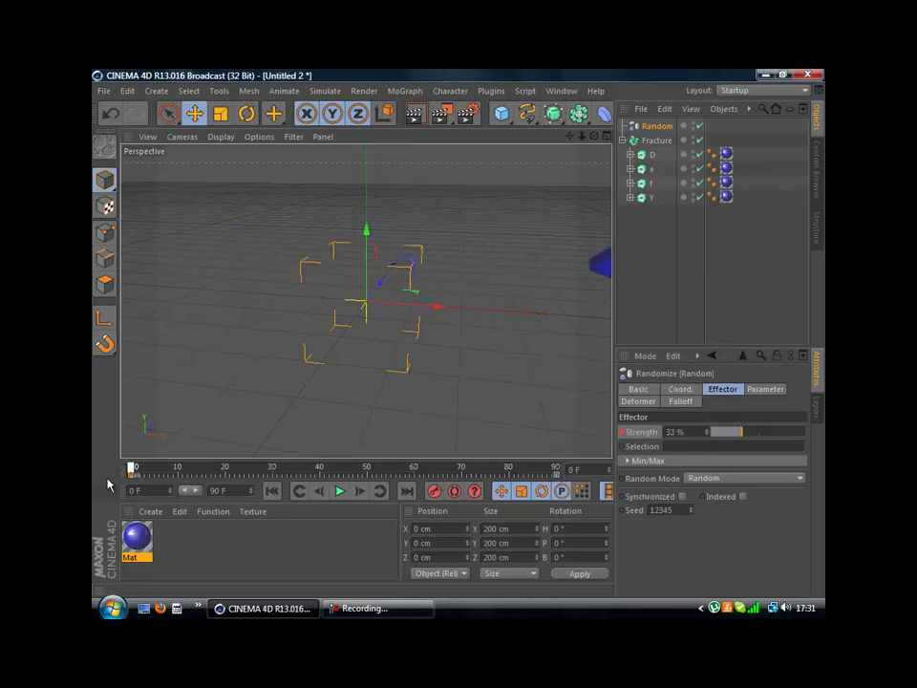
{"action": "left_click", "coordinate": [342, 492]}
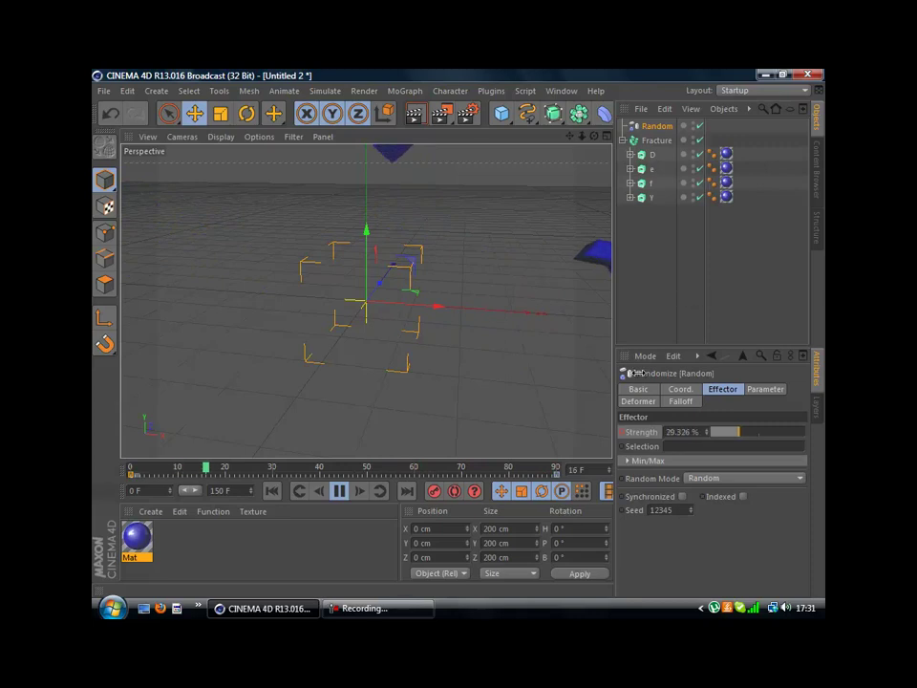
{"action": "left_click_drag", "start_coordinate": [203, 493], "coordinate": [251, 489]}
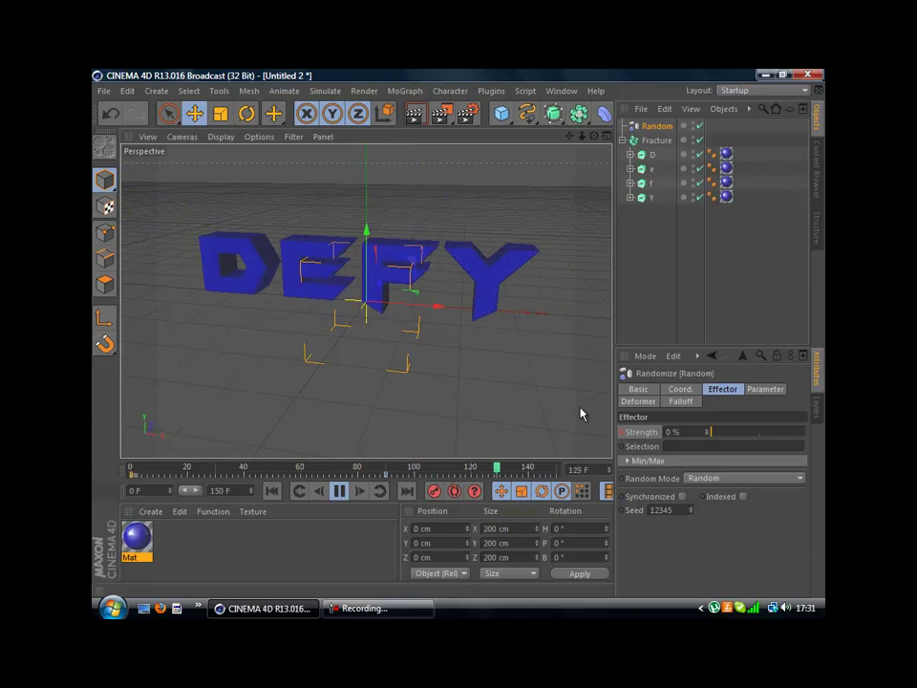
{"action": "left_click", "coordinate": [339, 491]}
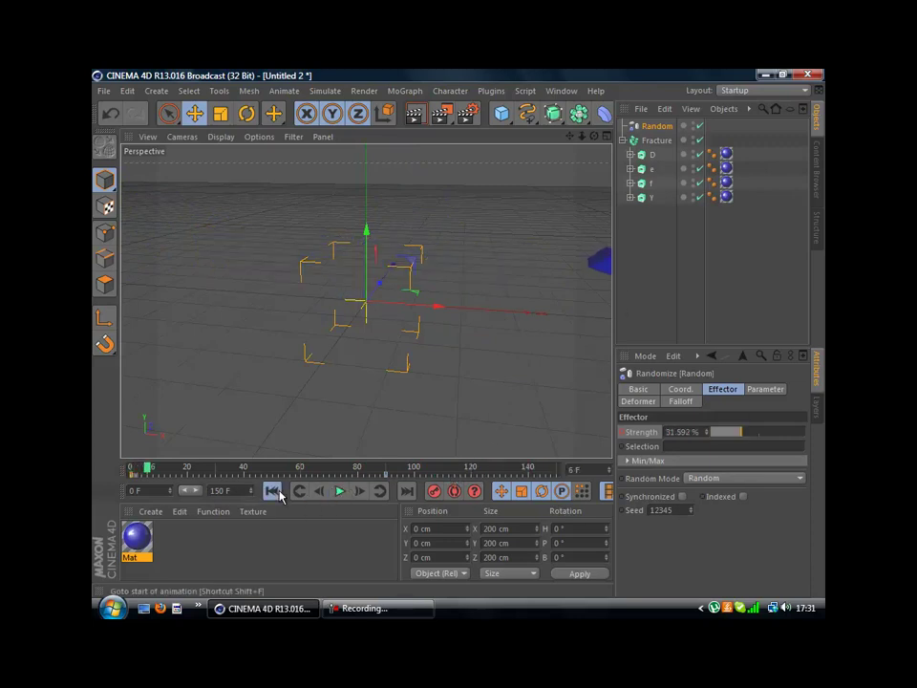
- Go to frame 91, add a Plane primitive and lower it about 42 cm along Y
{"action": "left_click", "coordinate": [279, 492]}
{"action": "left_click", "coordinate": [391, 472]}
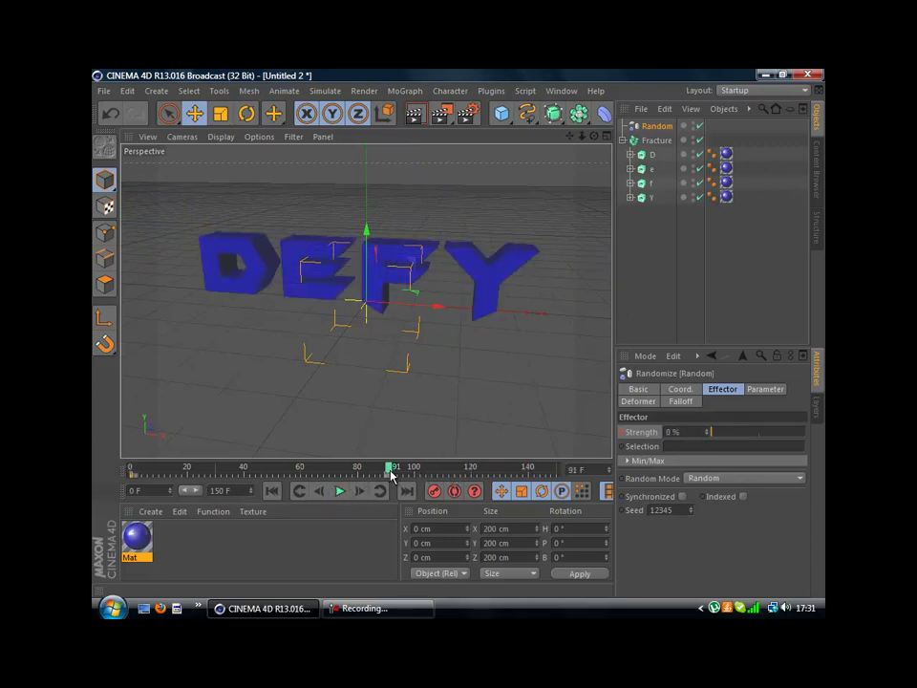
{"action": "left_click", "coordinate": [686, 297]}
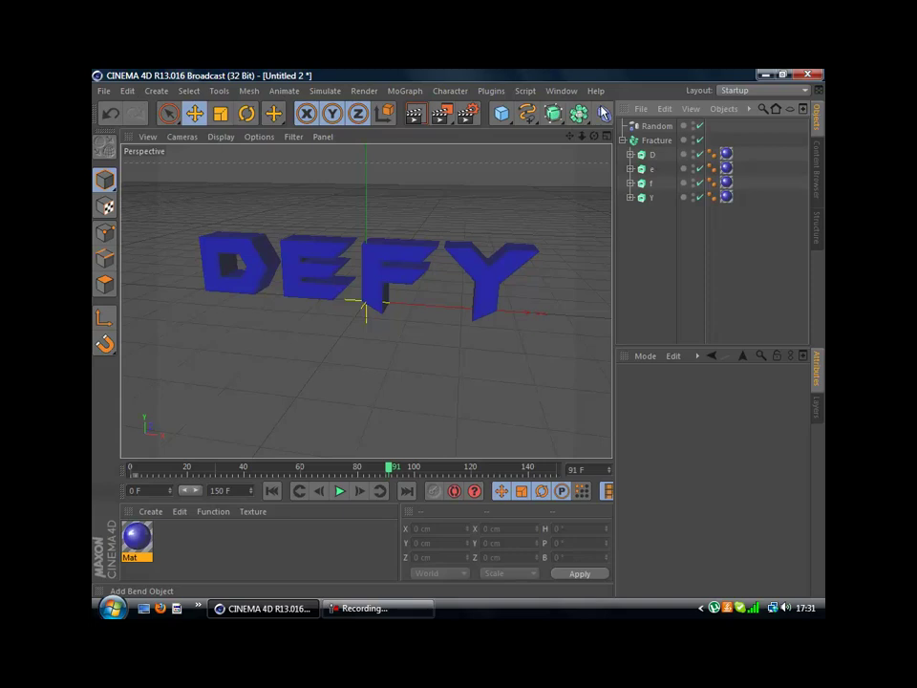
{"action": "left_click", "coordinate": [502, 112]}
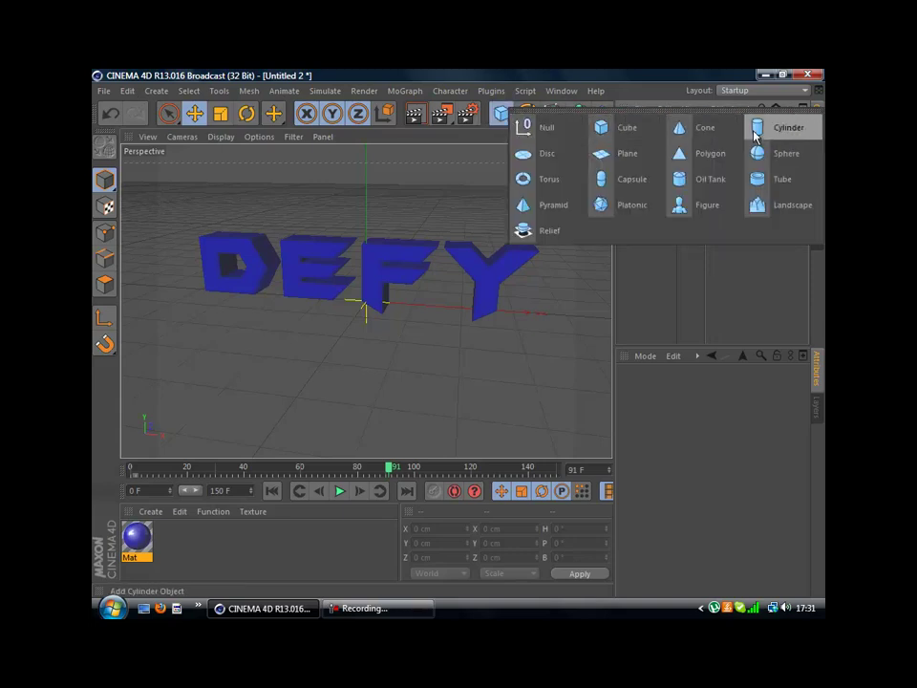
{"action": "left_click", "coordinate": [603, 158]}
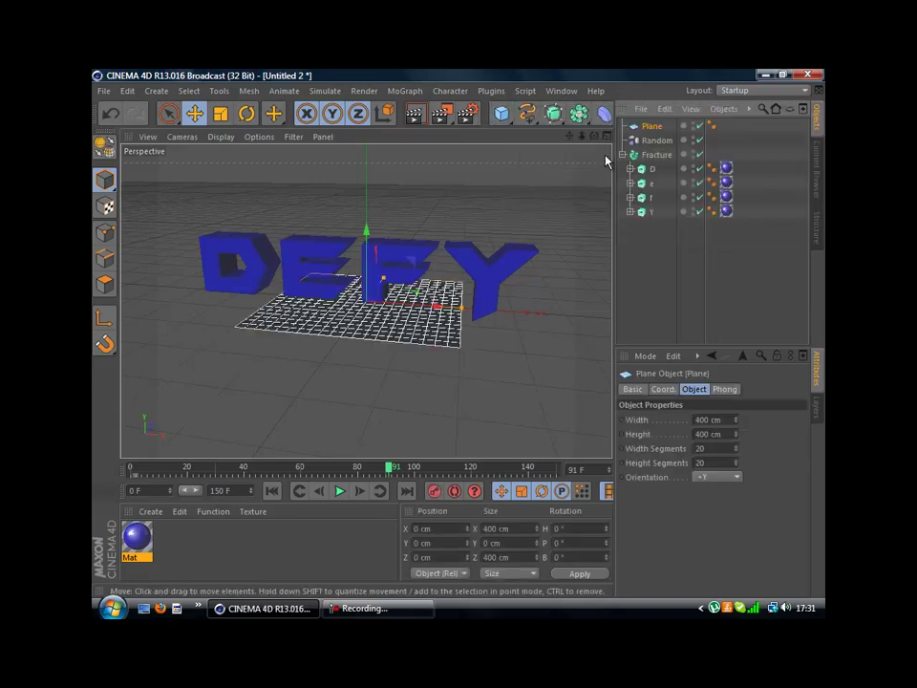
{"action": "left_click_drag", "start_coordinate": [367, 231], "coordinate": [371, 256]}
- Set the plane's width and height to 999999 cm each
{"action": "left_click_drag", "start_coordinate": [710, 420], "coordinate": [613, 422]}
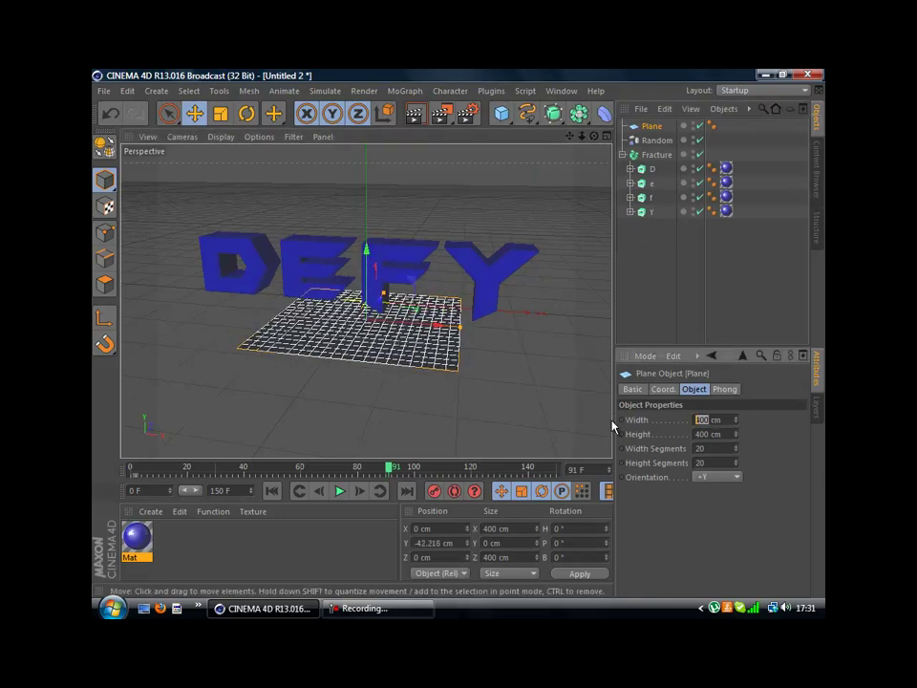
{"action": "type", "text": "999999"}
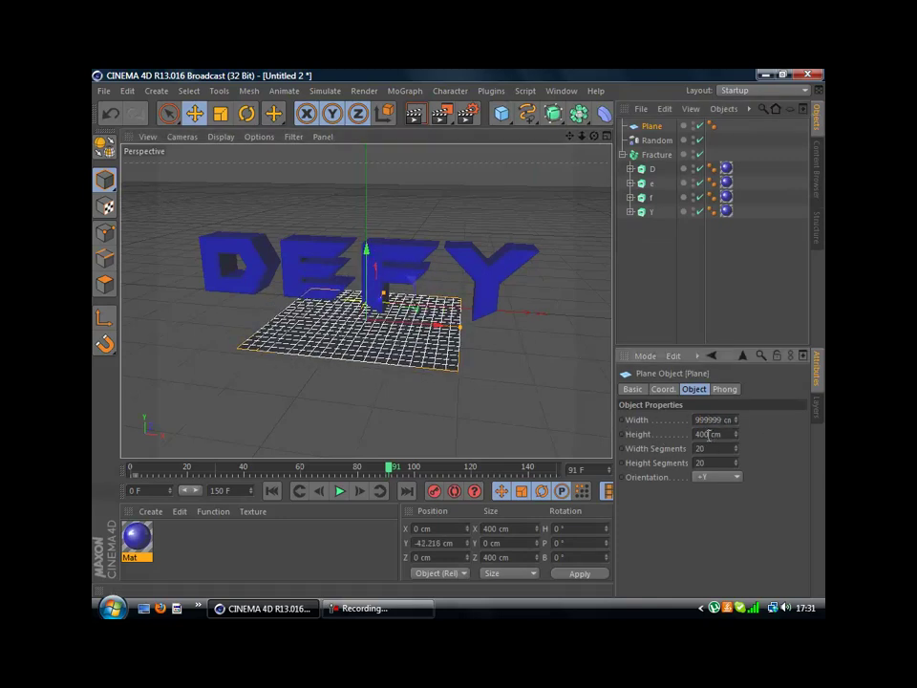
{"action": "double_click", "coordinate": [709, 434]}
{"action": "type", "text": "99999"}
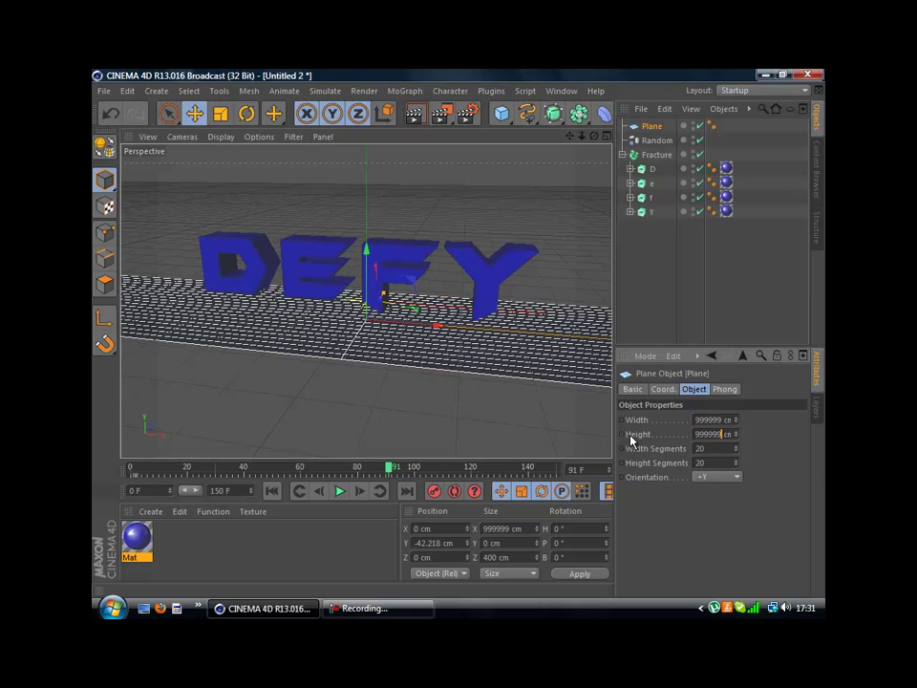
{"action": "type", "text": "9"}
{"action": "key", "text": "Return"}
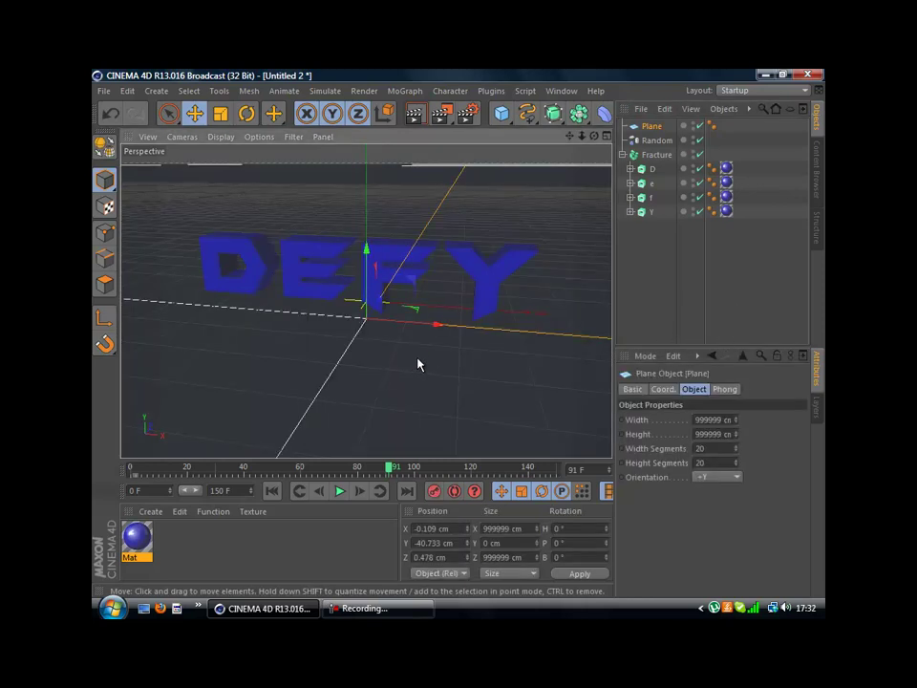
- Render the active view to check the letters on the enlarged plane
{"action": "left_click", "coordinate": [186, 547]}
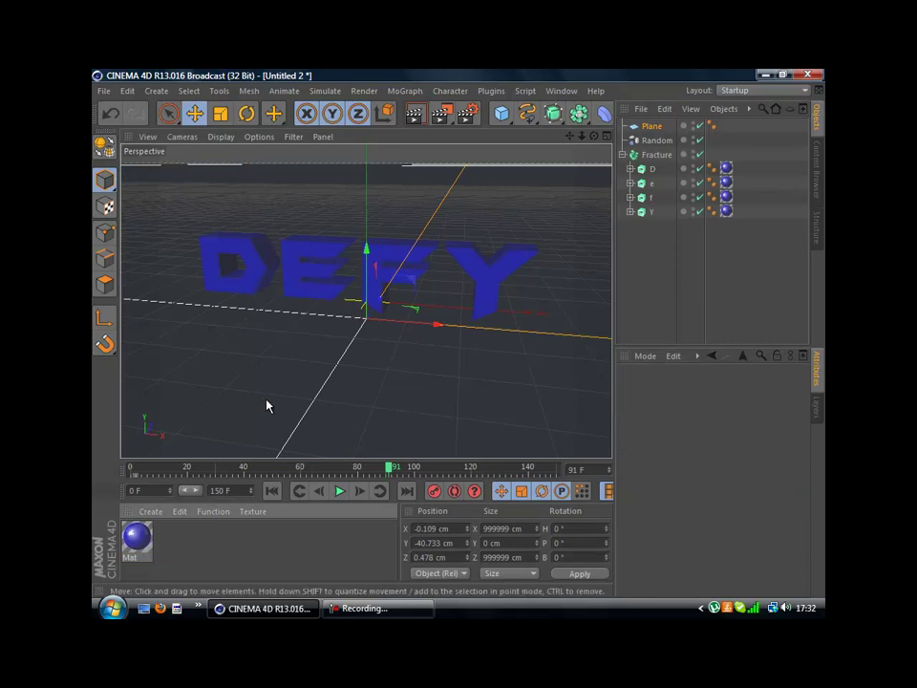
{"action": "left_click", "coordinate": [412, 117]}
{"action": "left_click", "coordinate": [663, 295]}
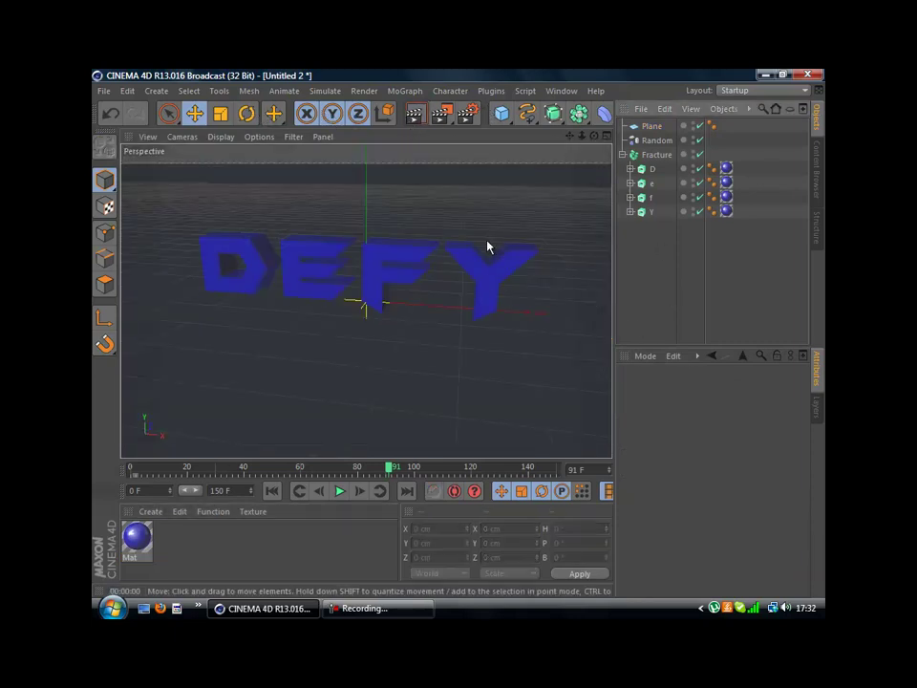
- Select the plane and rotate it to a pitch of about 12° so that it fills the background
{"action": "left_click", "coordinate": [479, 303]}
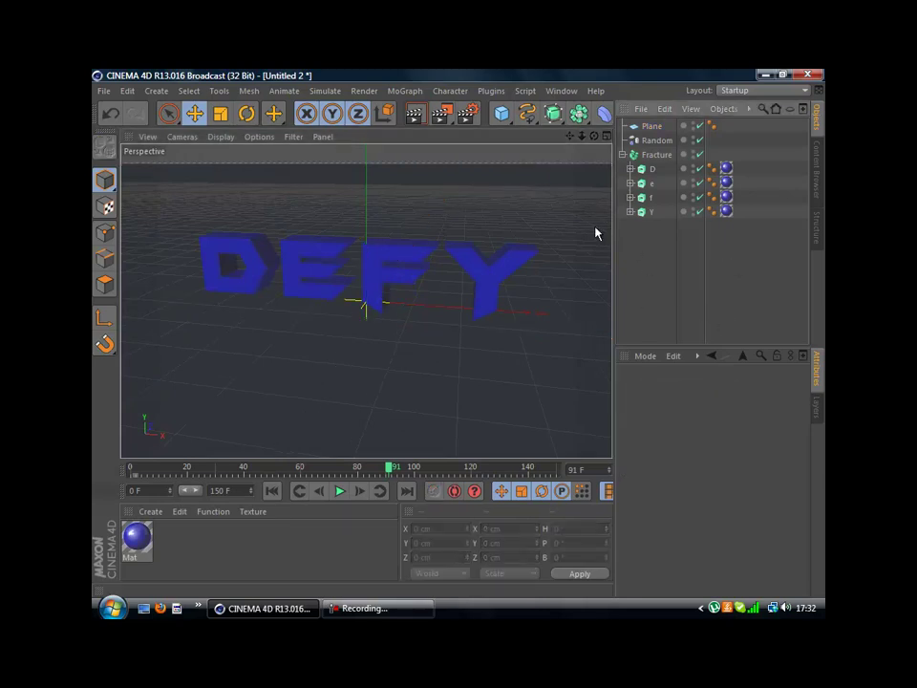
{"action": "left_click", "coordinate": [169, 113]}
{"action": "left_click", "coordinate": [247, 113]}
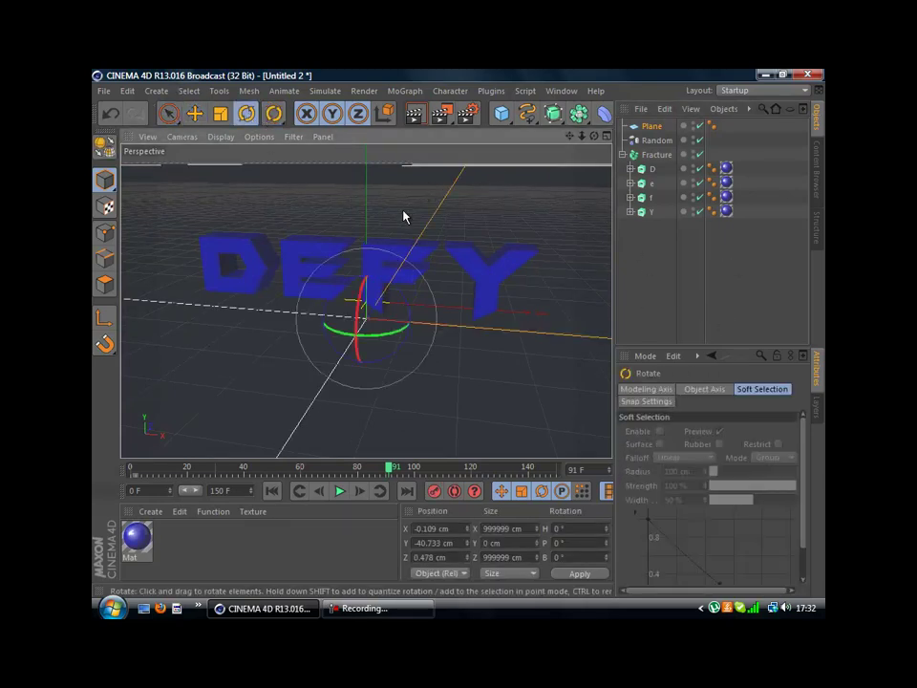
{"action": "left_click_drag", "start_coordinate": [360, 302], "coordinate": [359, 318]}
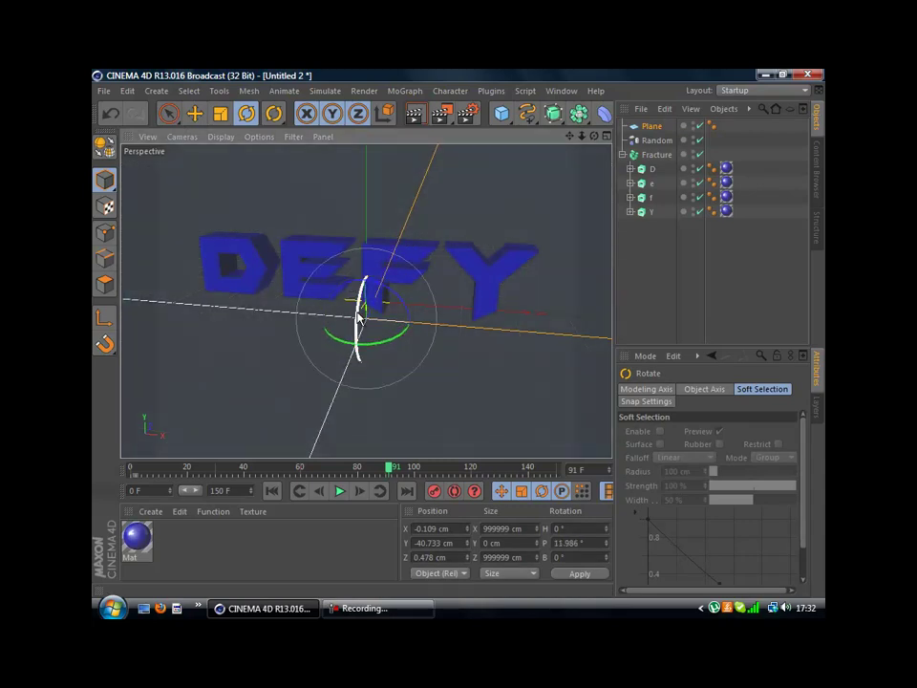
{"action": "left_click", "coordinate": [686, 296]}
- Try to raise the Fracture object with its letters along Y, and undo the move
{"action": "left_click", "coordinate": [402, 292]}
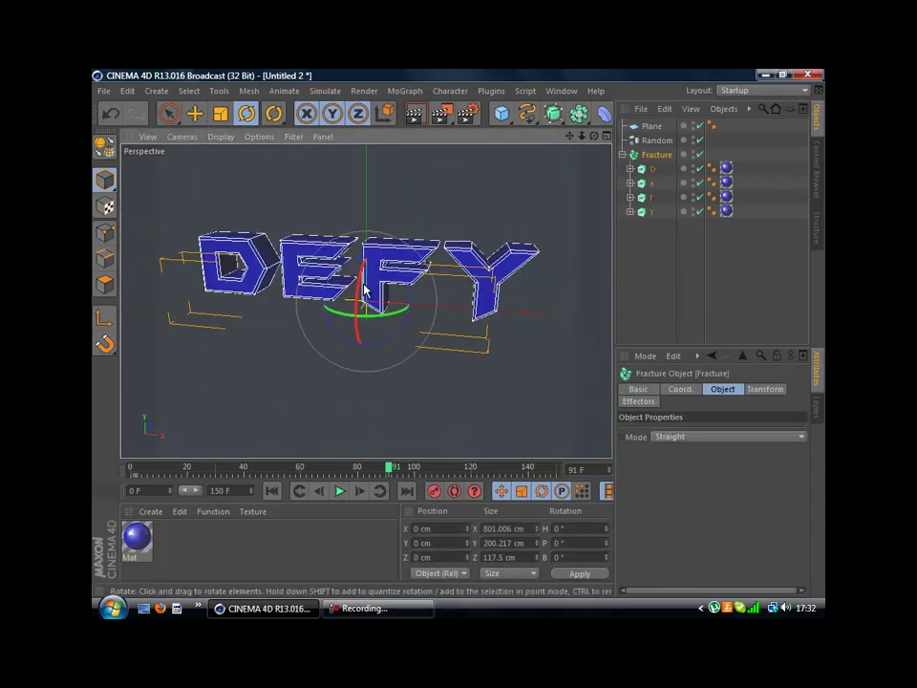
{"action": "left_click", "coordinate": [171, 114]}
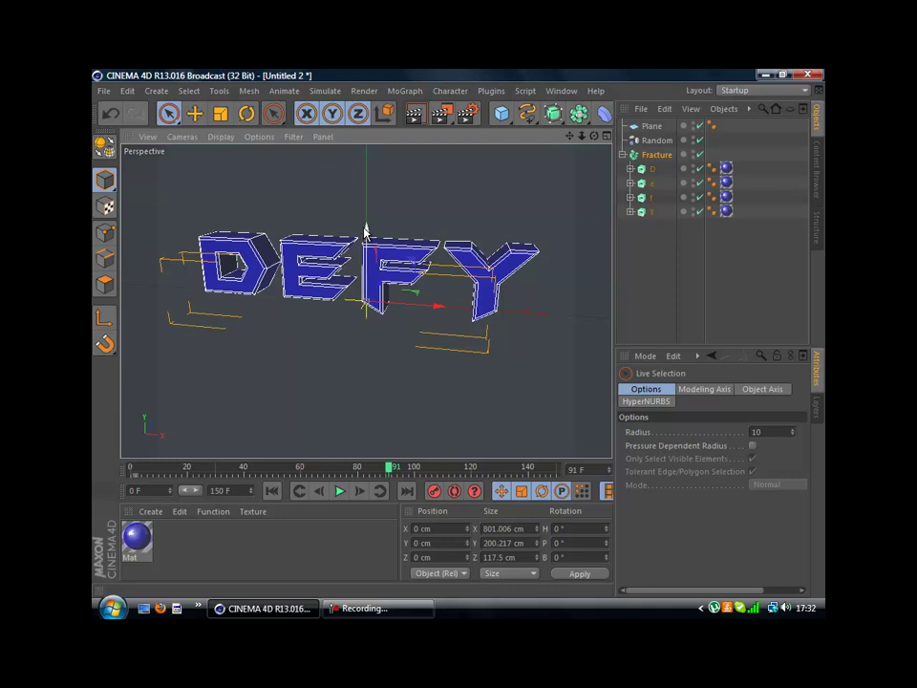
{"action": "left_click_drag", "start_coordinate": [366, 231], "coordinate": [362, 210]}
{"action": "left_click", "coordinate": [464, 179]}
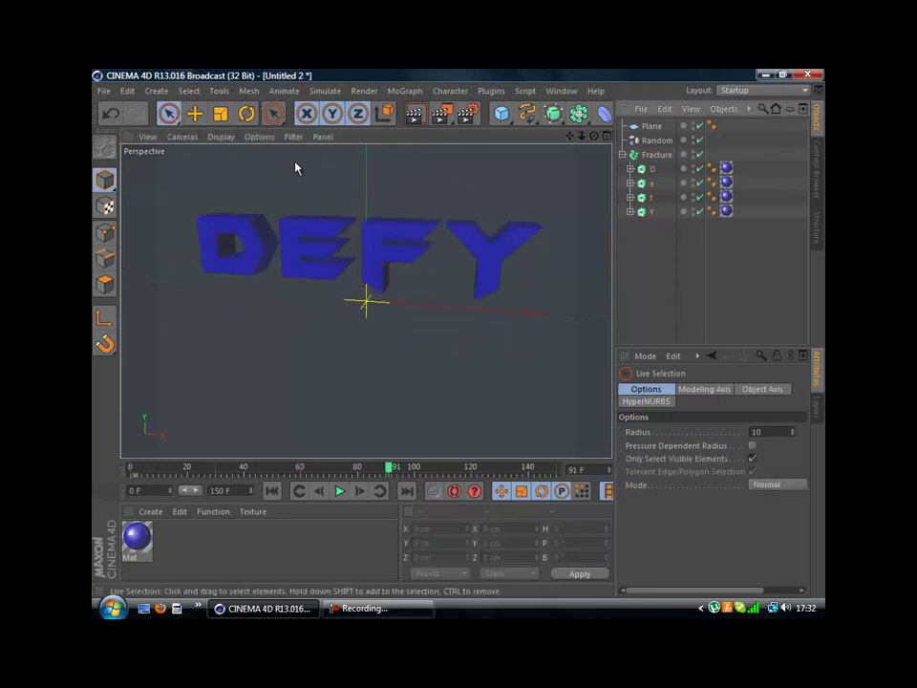
{"action": "key", "text": "ctrl+z"}
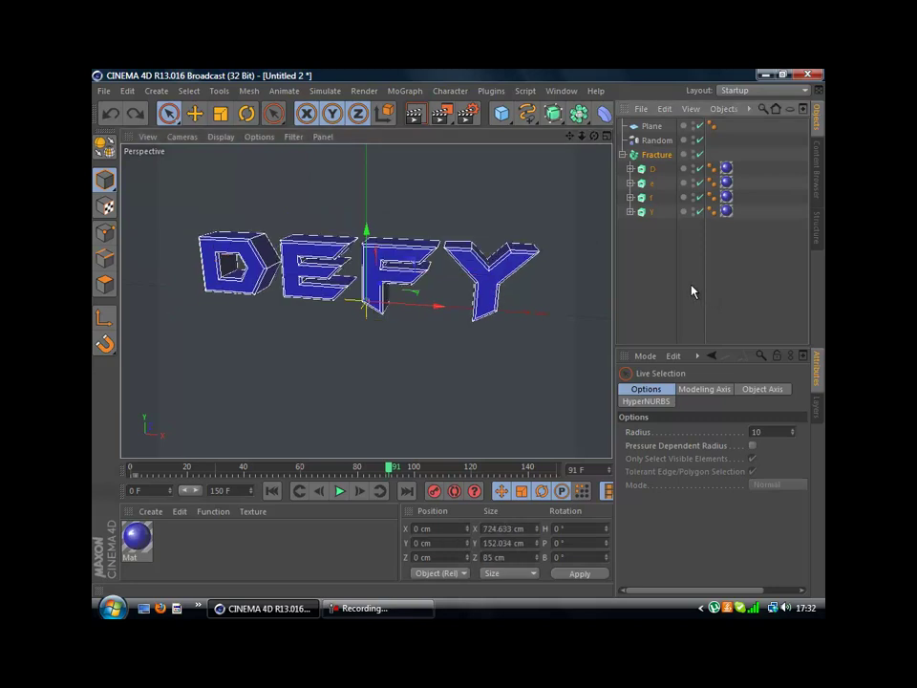
- Deselect all objects and render the active view to check the letters against the tilted plane
{"action": "left_click", "coordinate": [693, 290]}
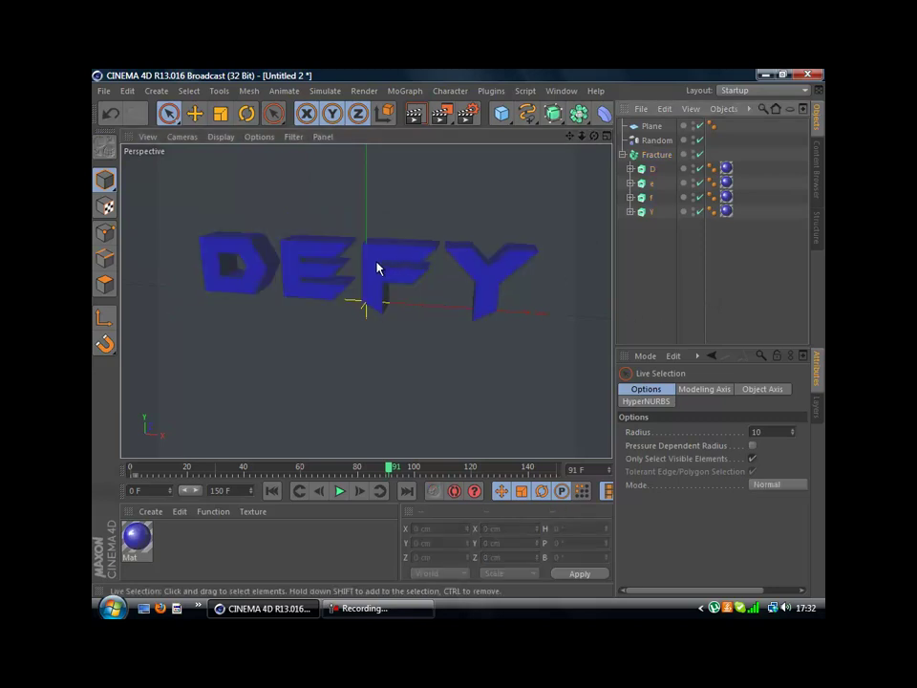
{"action": "left_click", "coordinate": [415, 117]}
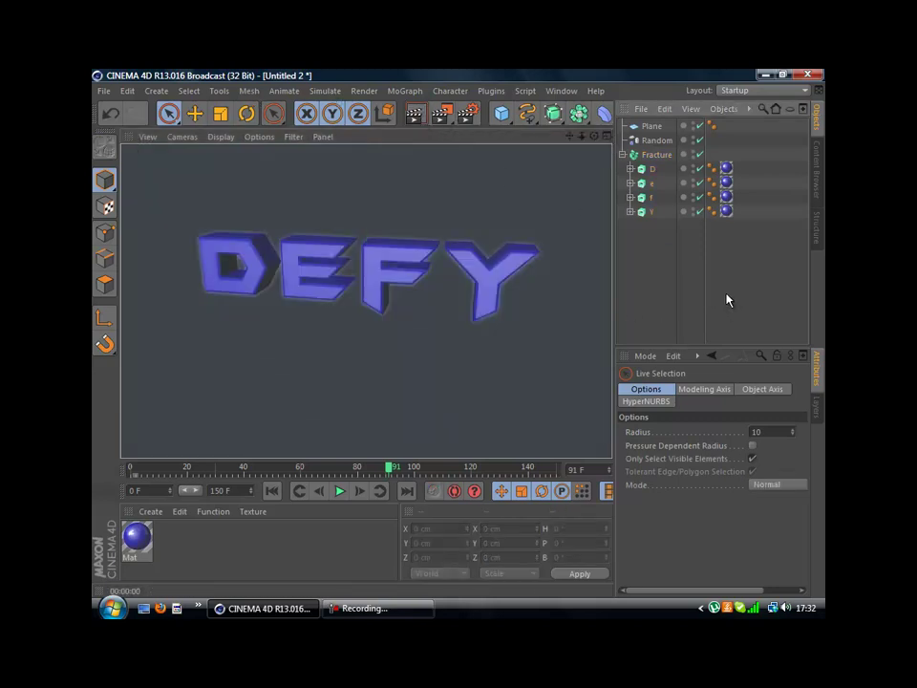
{"action": "left_click_drag", "start_coordinate": [737, 286], "coordinate": [659, 333]}
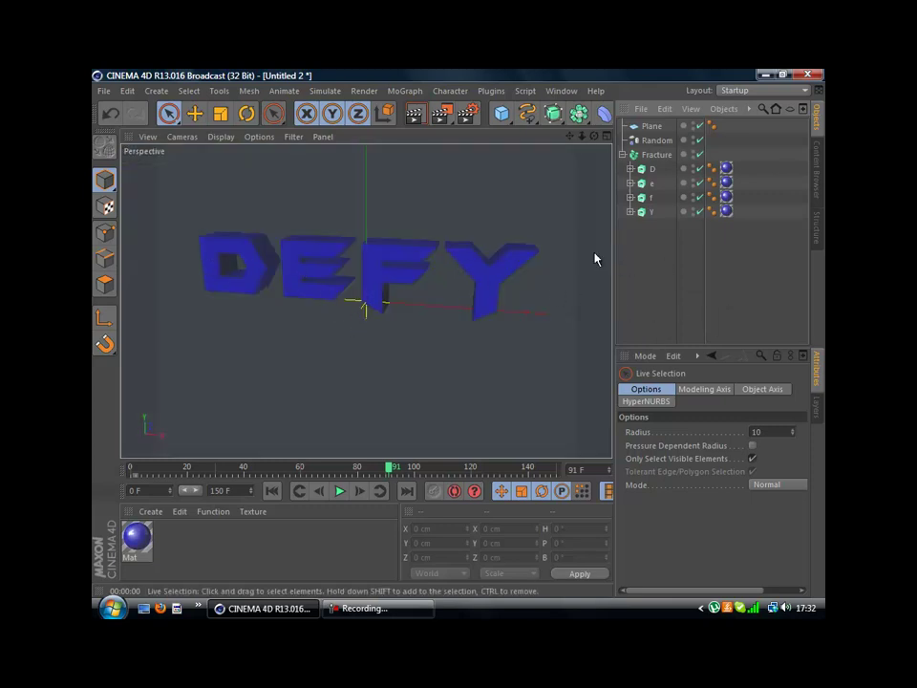
- Select the plane, then create a new material and open it for editing
{"action": "left_click", "coordinate": [378, 182]}
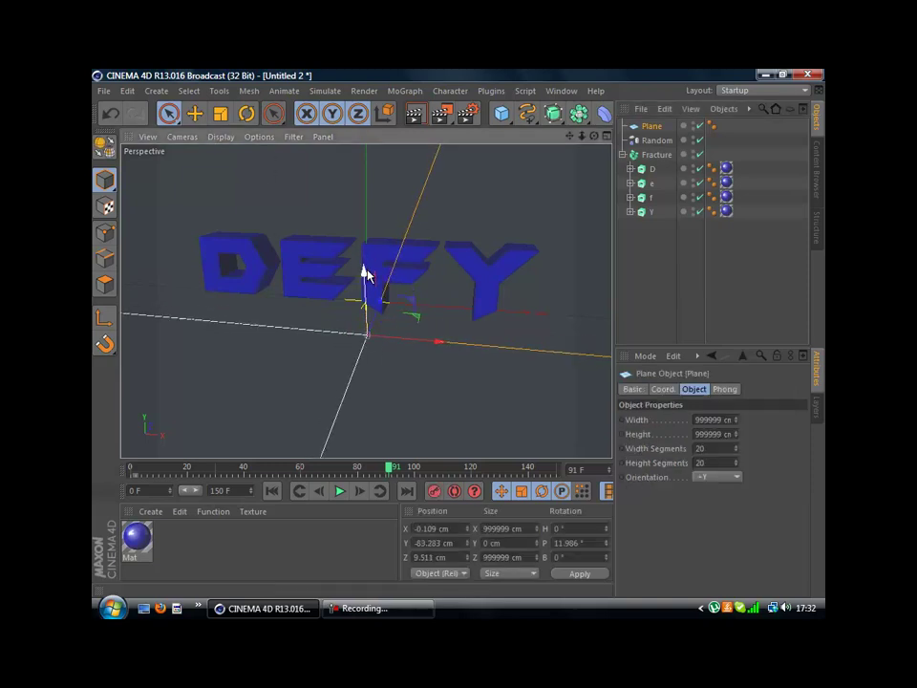
{"action": "left_click", "coordinate": [361, 226]}
{"action": "left_click", "coordinate": [335, 364]}
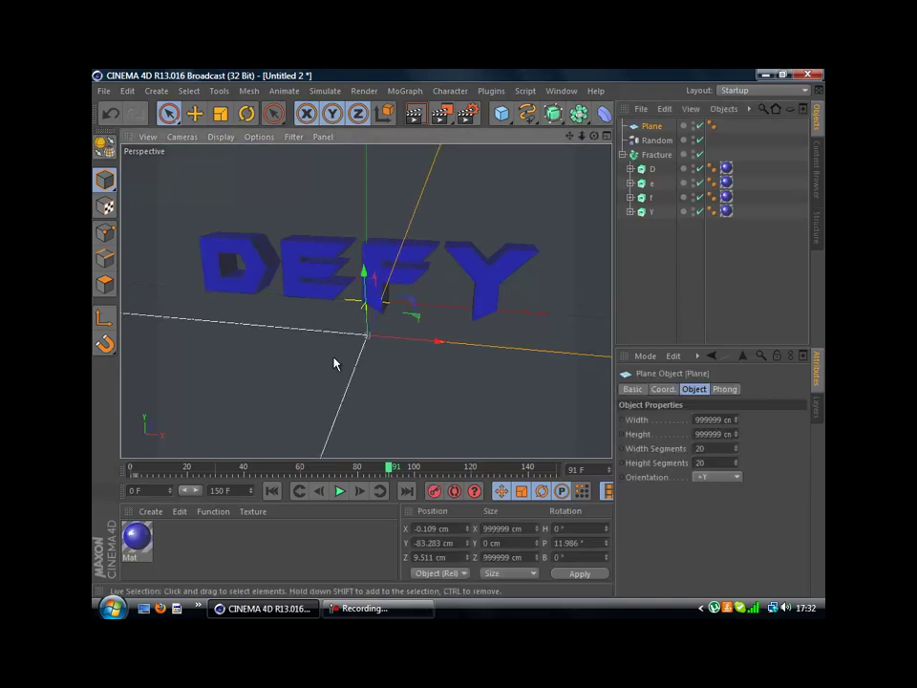
{"action": "double_click", "coordinate": [206, 550]}
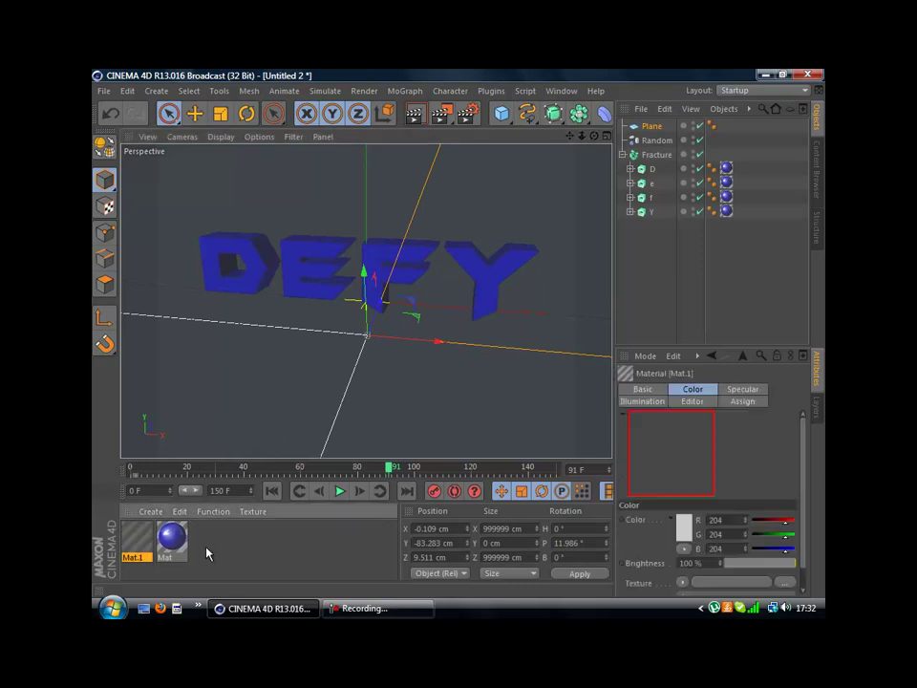
{"action": "double_click", "coordinate": [137, 538]}
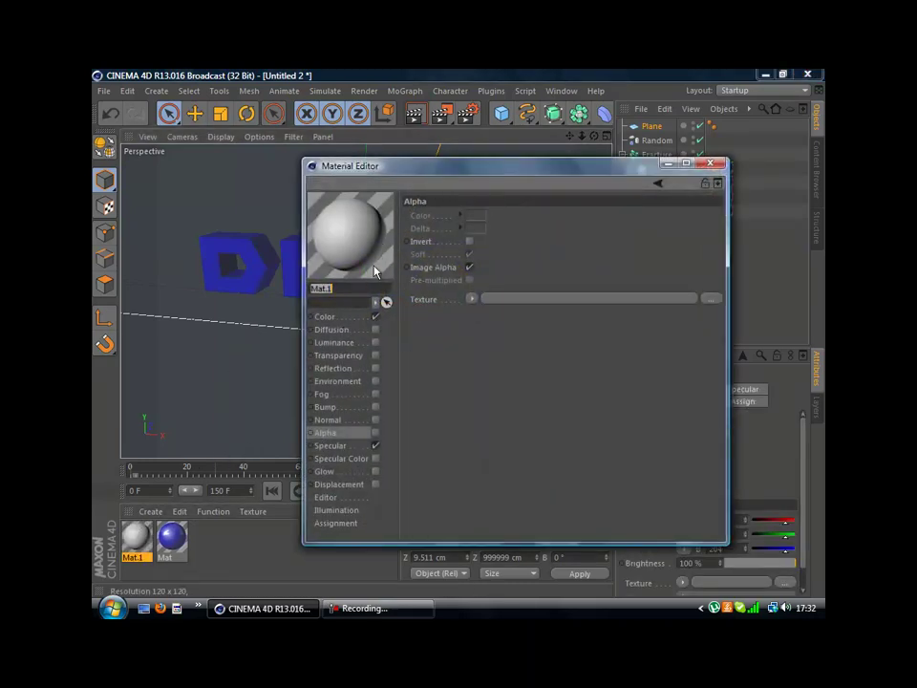
- Set the new material's colour to black with R, G and B at 0 and brightness at 0%
{"action": "left_click", "coordinate": [346, 317]}
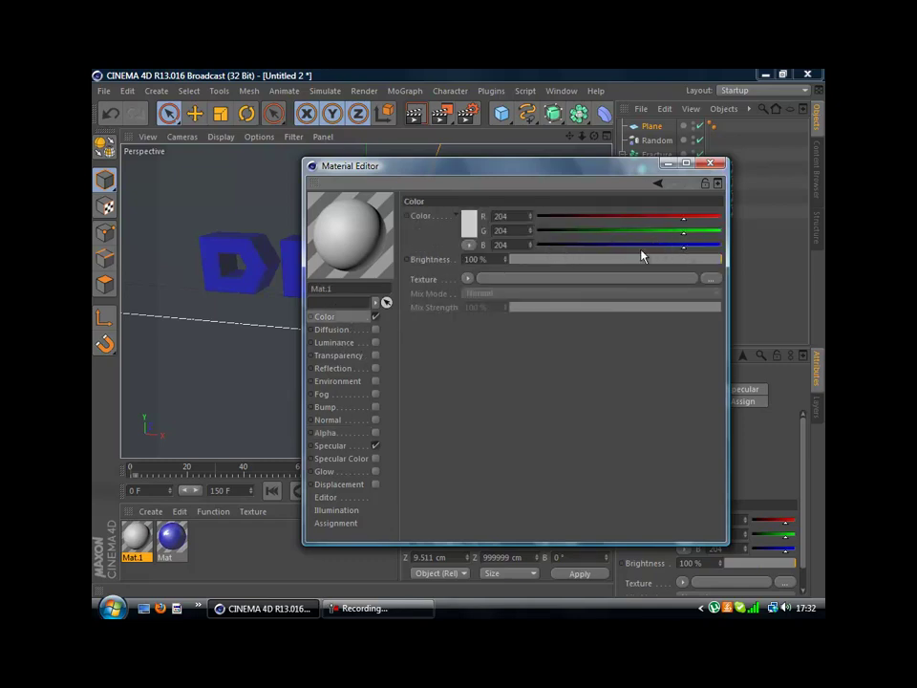
{"action": "left_click_drag", "start_coordinate": [689, 246], "coordinate": [455, 242]}
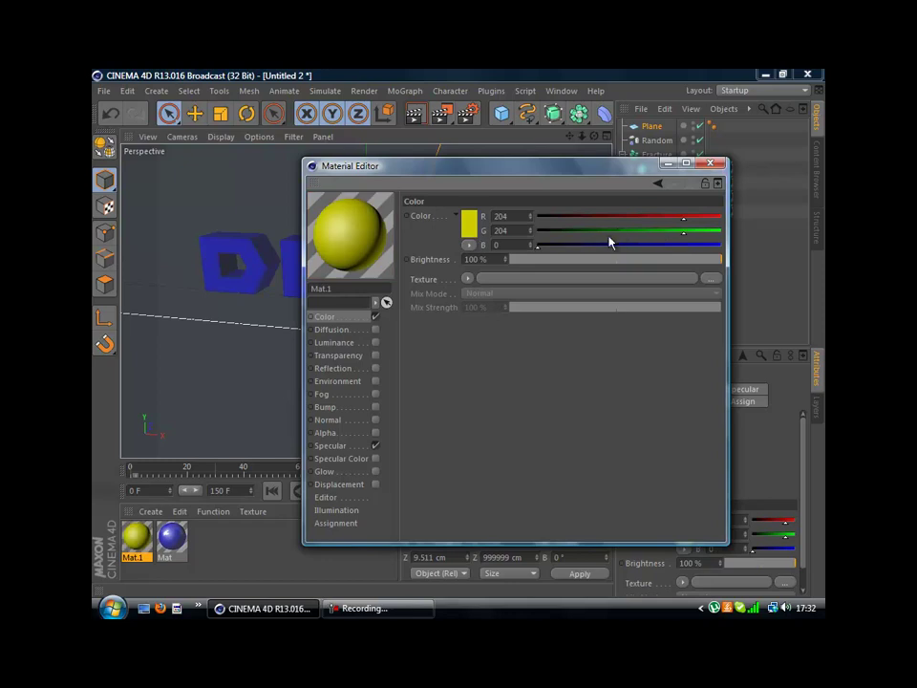
{"action": "left_click_drag", "start_coordinate": [621, 236], "coordinate": [537, 233]}
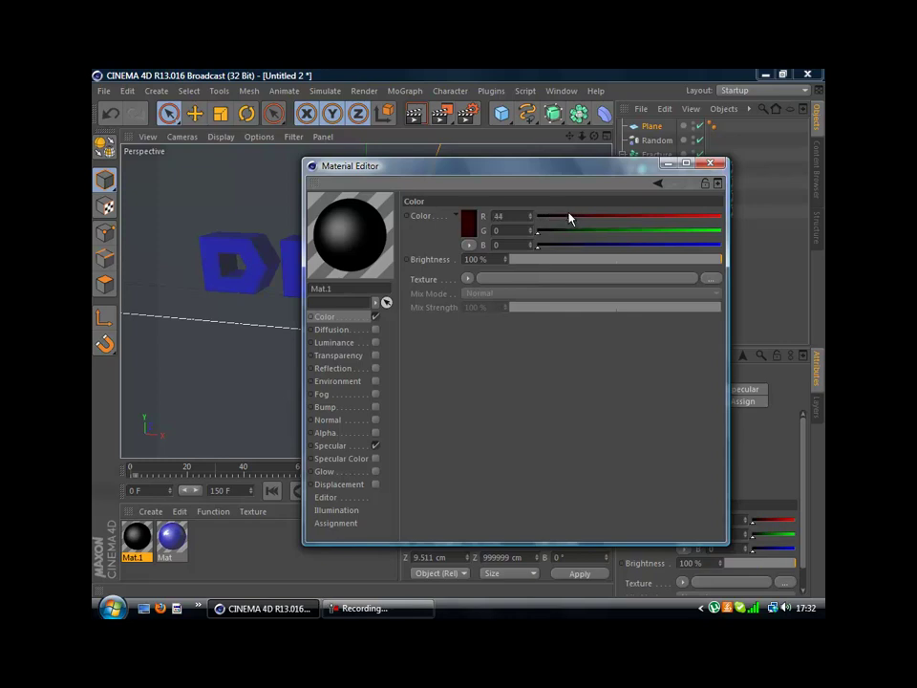
{"action": "left_click_drag", "start_coordinate": [570, 219], "coordinate": [532, 215]}
{"action": "mouse_move", "coordinate": [505, 259]}
{"action": "left_mouse_down"}
{"action": "mouse_move", "coordinate": [506, 267]}
{"action": "mouse_move", "coordinate": [505, 260]}
{"action": "left_mouse_up"}
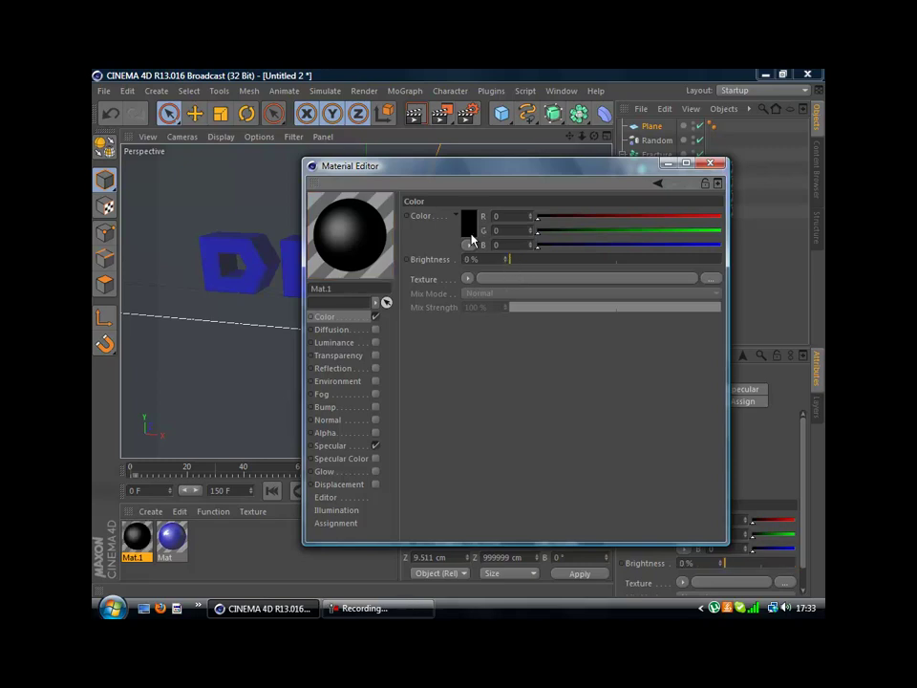
- Pick a dark grey of R 52, G 46, B 46 as the new material's colour
{"action": "left_click", "coordinate": [468, 245]}
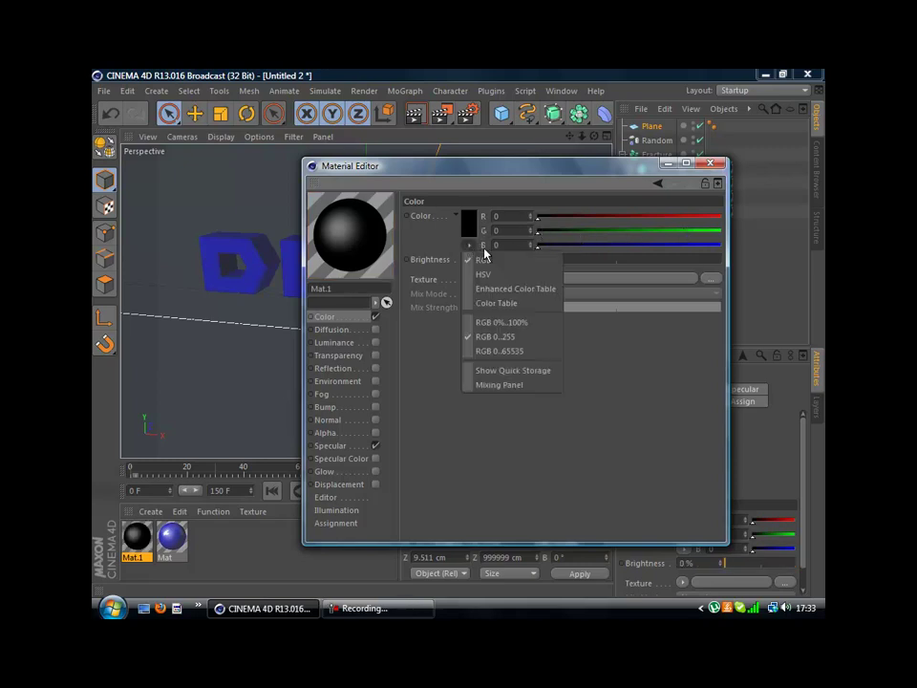
{"action": "left_click", "coordinate": [457, 214]}
{"action": "left_click", "coordinate": [460, 219]}
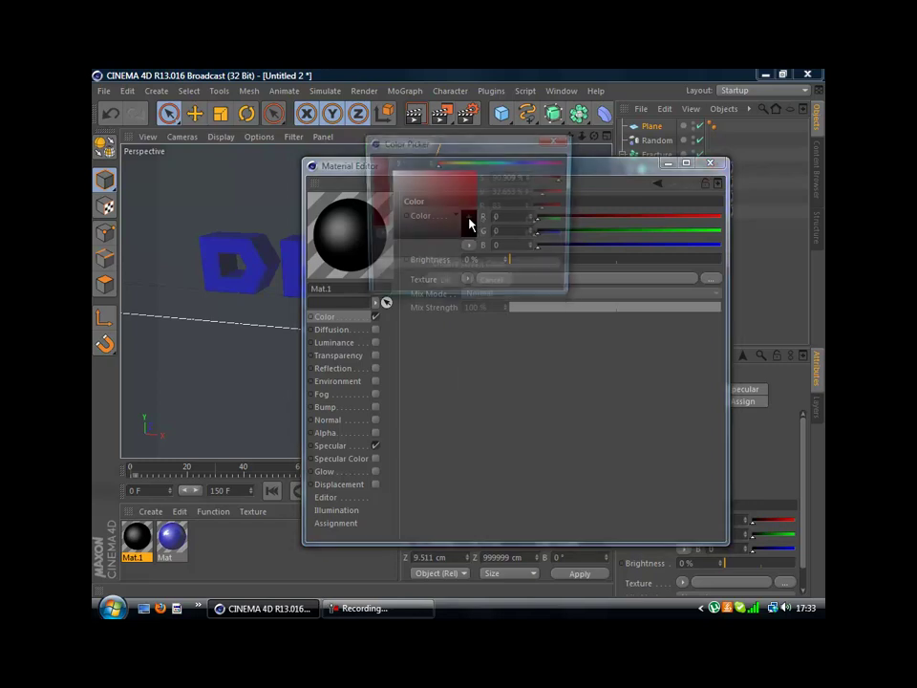
{"action": "left_click", "coordinate": [448, 195]}
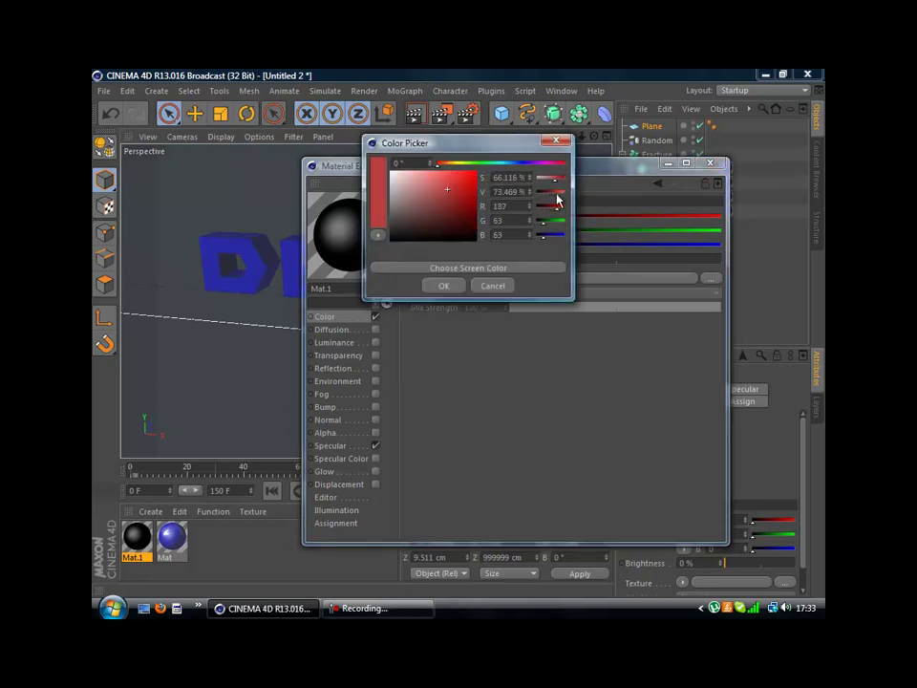
{"action": "left_click_drag", "start_coordinate": [557, 199], "coordinate": [516, 195]}
{"action": "mouse_move", "coordinate": [447, 234]}
{"action": "left_mouse_down"}
{"action": "mouse_move", "coordinate": [396, 226]}
{"action": "mouse_move", "coordinate": [401, 233]}
{"action": "left_mouse_up"}
{"action": "left_click", "coordinate": [455, 288]}
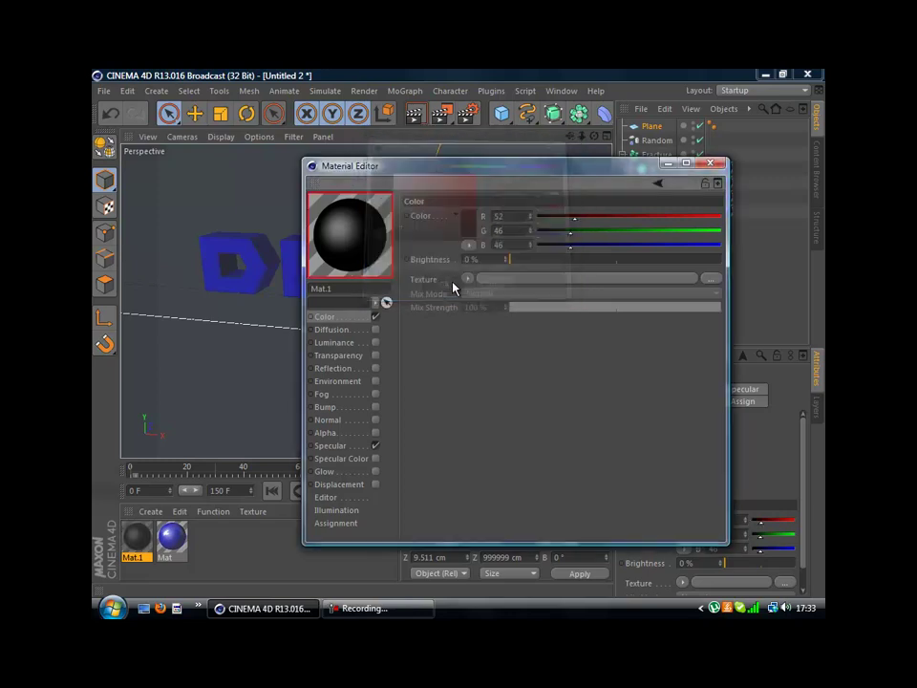
- Enable reflection on the new material with a brightness of 46%, and close the Material Editor
{"action": "left_click", "coordinate": [339, 342]}
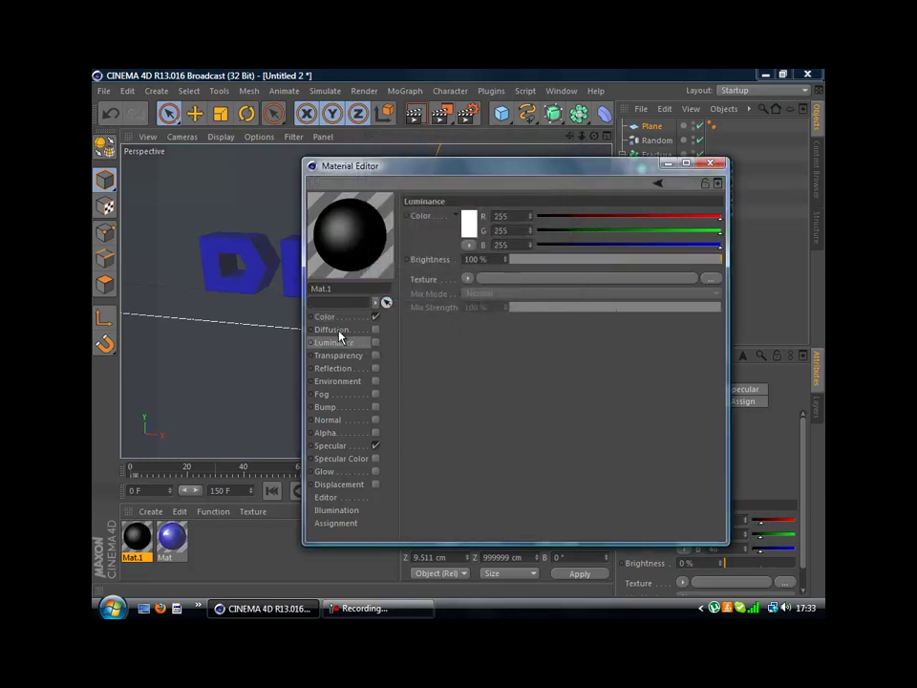
{"action": "left_click", "coordinate": [350, 368]}
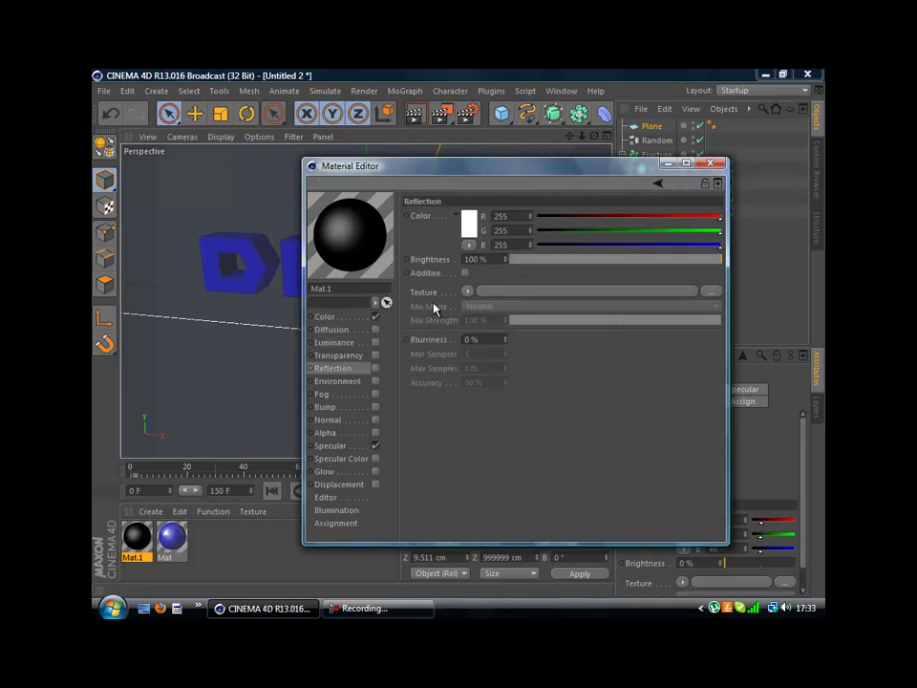
{"action": "left_click", "coordinate": [376, 368]}
{"action": "left_click_drag", "start_coordinate": [531, 259], "coordinate": [626, 264]}
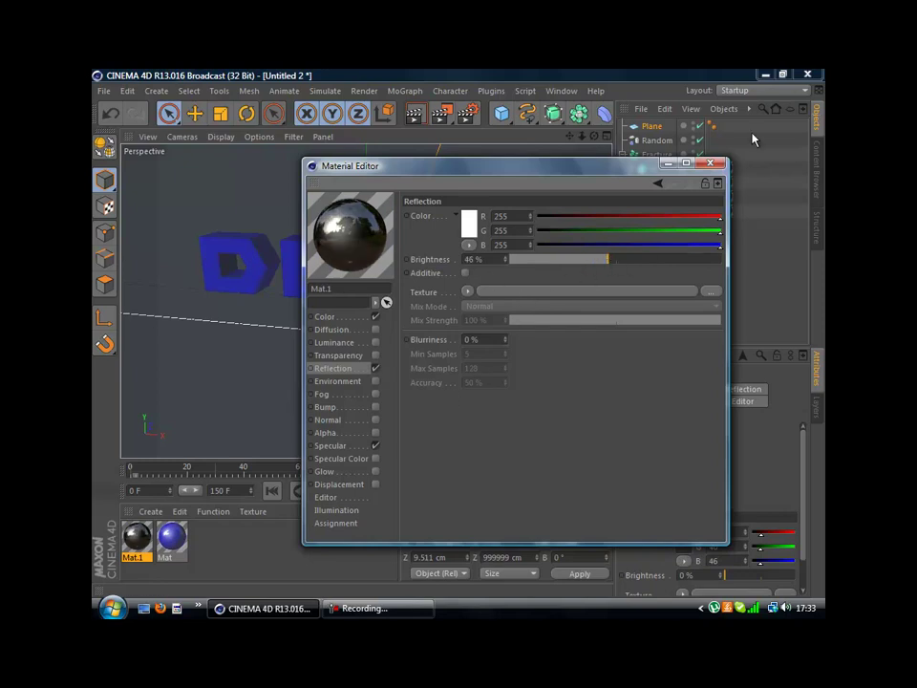
{"action": "left_click", "coordinate": [710, 164]}
- Apply the dark reflective material to the plane and render the active view to check the reflections
{"action": "left_click_drag", "start_coordinate": [144, 504], "coordinate": [186, 396]}
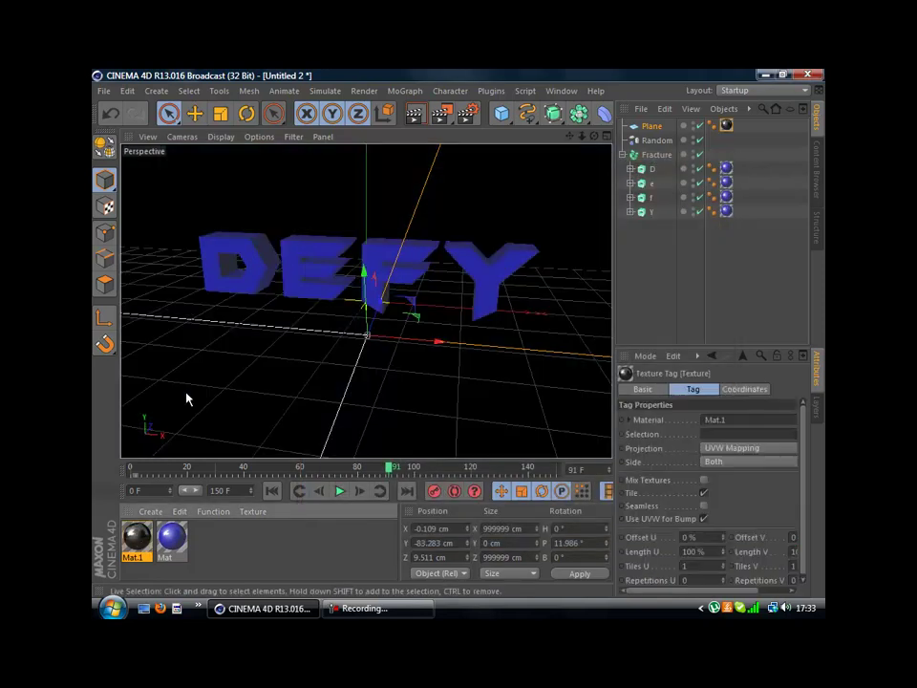
{"action": "left_click", "coordinate": [422, 115]}
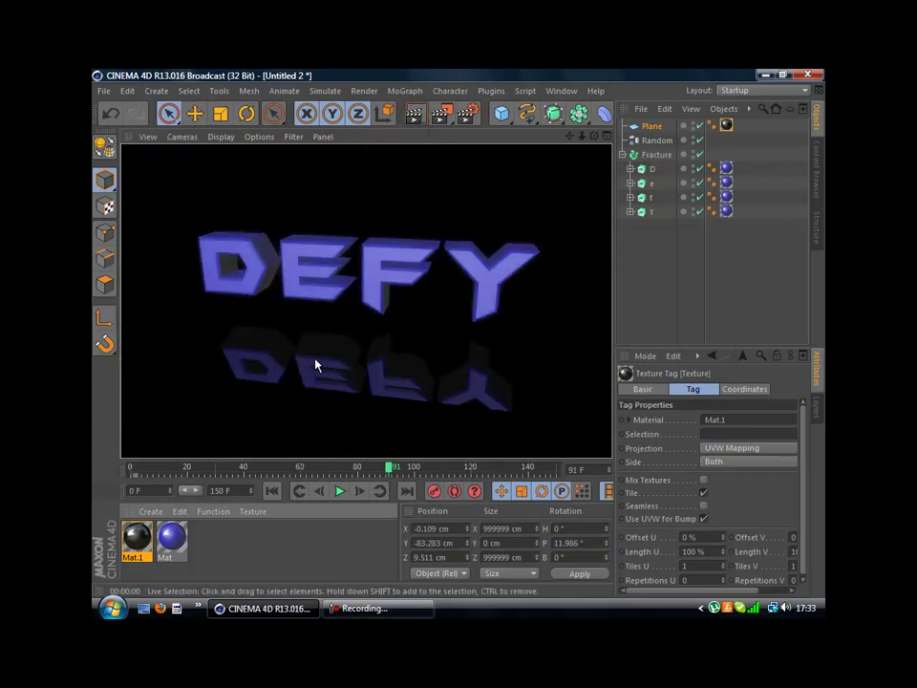
{"action": "left_click", "coordinate": [658, 267]}
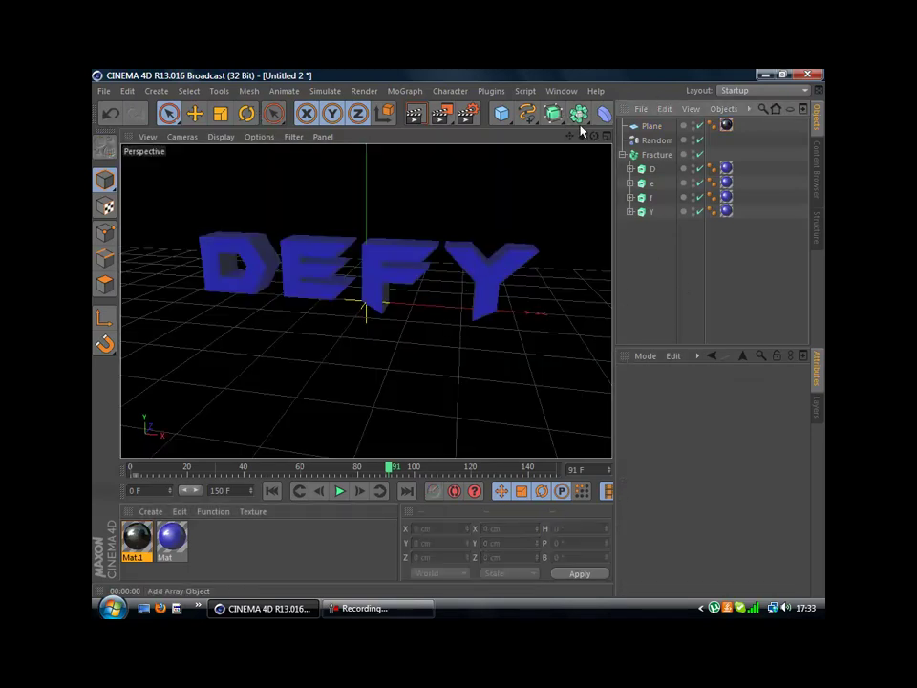
- Add a light to the scene and raise it above the letters to about 589 cm on Y
{"action": "scroll", "coordinate": [535, 115], "scroll_direction": "down", "scroll_amount": 3}
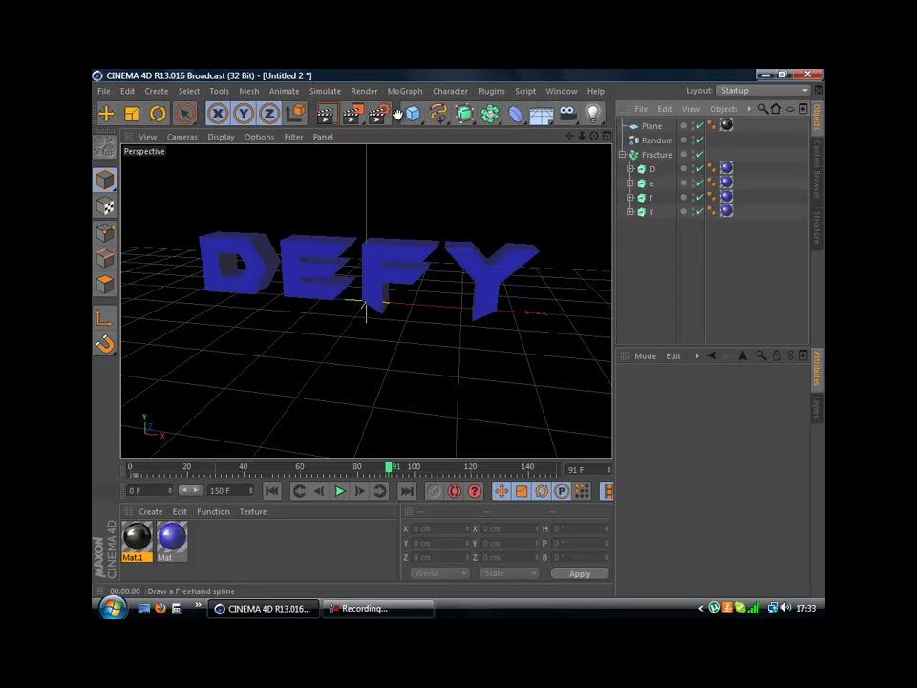
{"action": "left_click", "coordinate": [592, 113]}
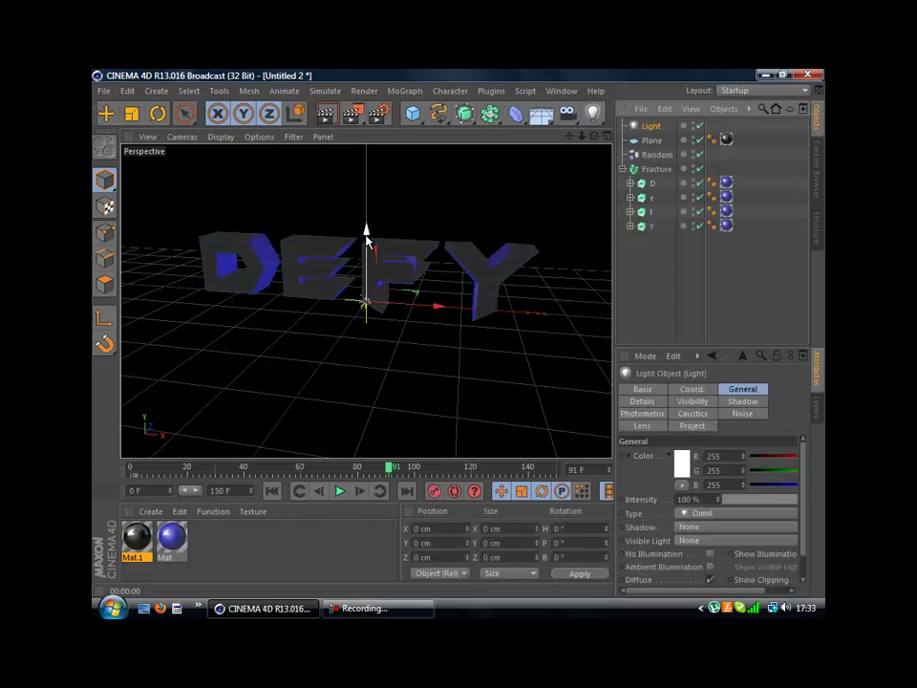
{"action": "left_click_drag", "start_coordinate": [366, 239], "coordinate": [366, 90]}
{"action": "scroll", "coordinate": [458, 317], "scroll_direction": "up", "scroll_amount": 2}
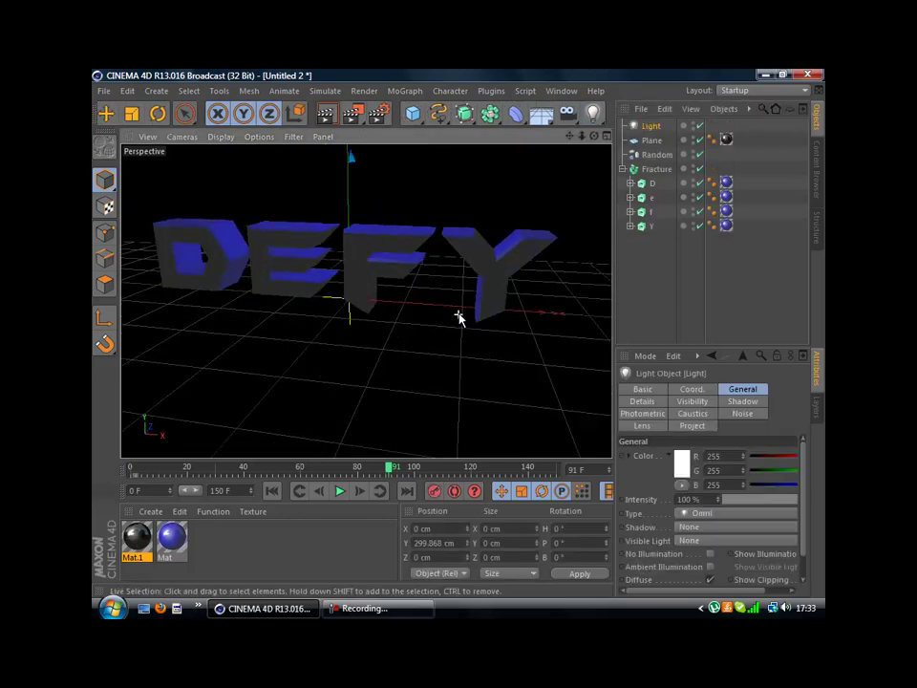
{"action": "scroll", "coordinate": [446, 281], "scroll_direction": "down", "scroll_amount": 8}
{"action": "mouse_move", "coordinate": [404, 196]}
{"action": "left_mouse_down"}
{"action": "mouse_move", "coordinate": [459, 338]}
{"action": "mouse_move", "coordinate": [420, 190]}
{"action": "left_mouse_up"}
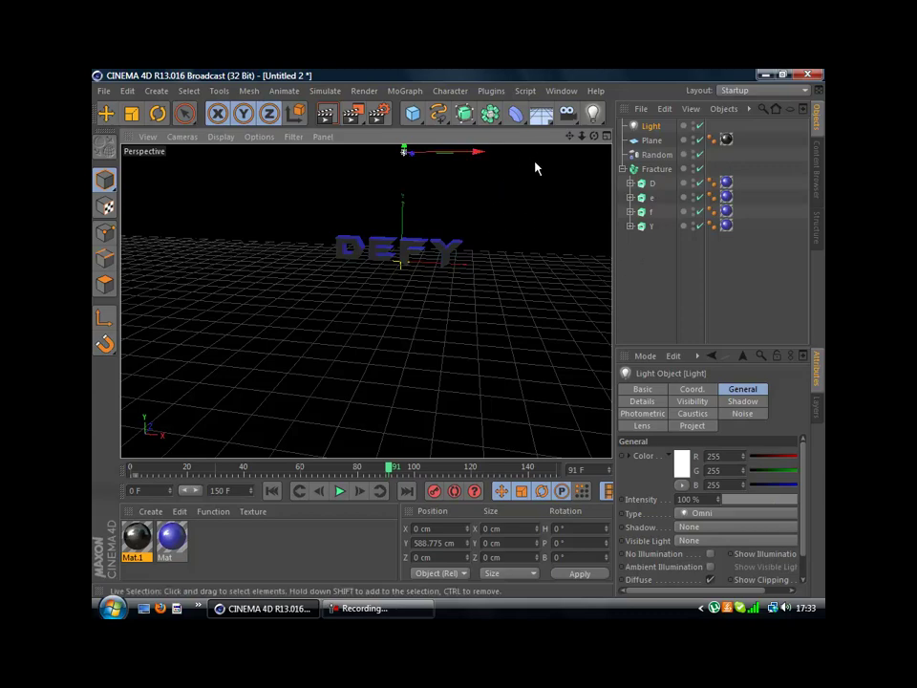
- Reposition the light so that it illuminates the front faces of the letters, and deselect all objects
{"action": "right_click", "coordinate": [548, 205]}
{"action": "left_click", "coordinate": [759, 296]}
{"action": "left_click_drag", "start_coordinate": [569, 136], "coordinate": [381, 347]}
{"action": "left_click", "coordinate": [658, 308]}
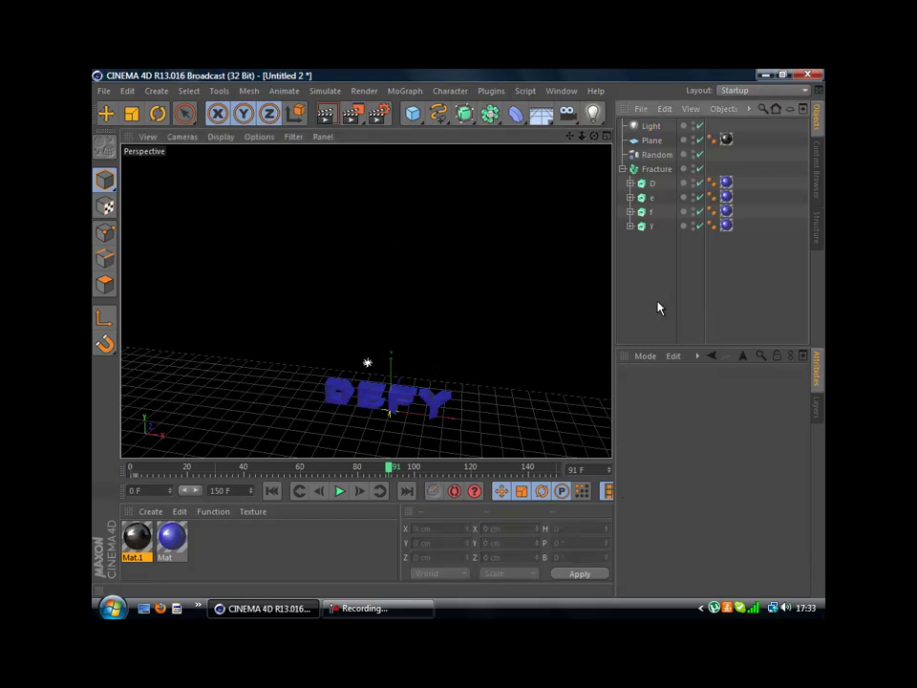
- Centre the letters and render the active view to check the new lighting on the letters and reflective plane
{"action": "left_click_drag", "start_coordinate": [570, 136], "coordinate": [473, 297]}
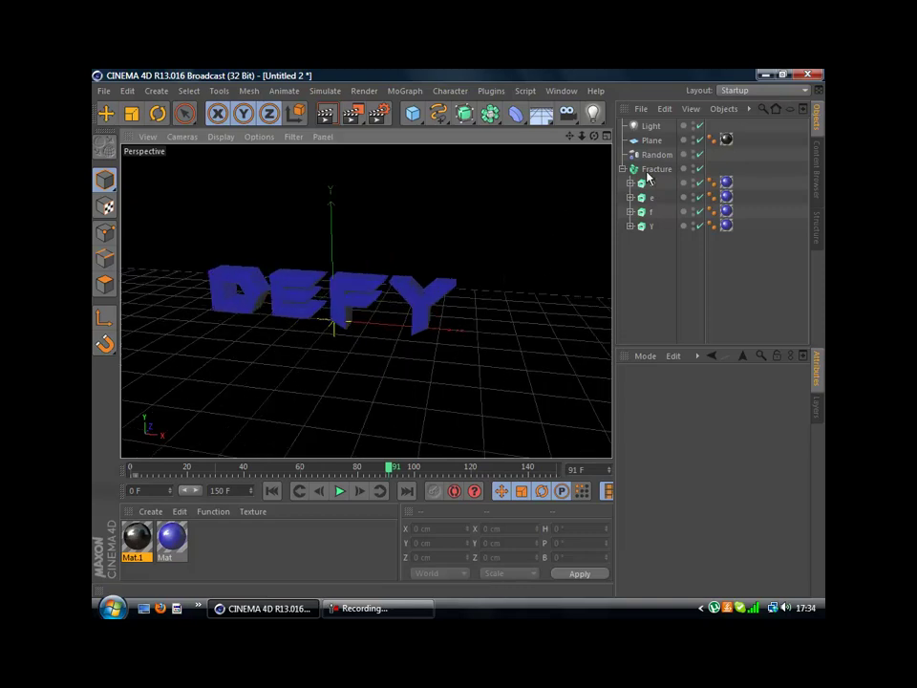
{"action": "left_click_drag", "start_coordinate": [571, 136], "coordinate": [498, 340]}
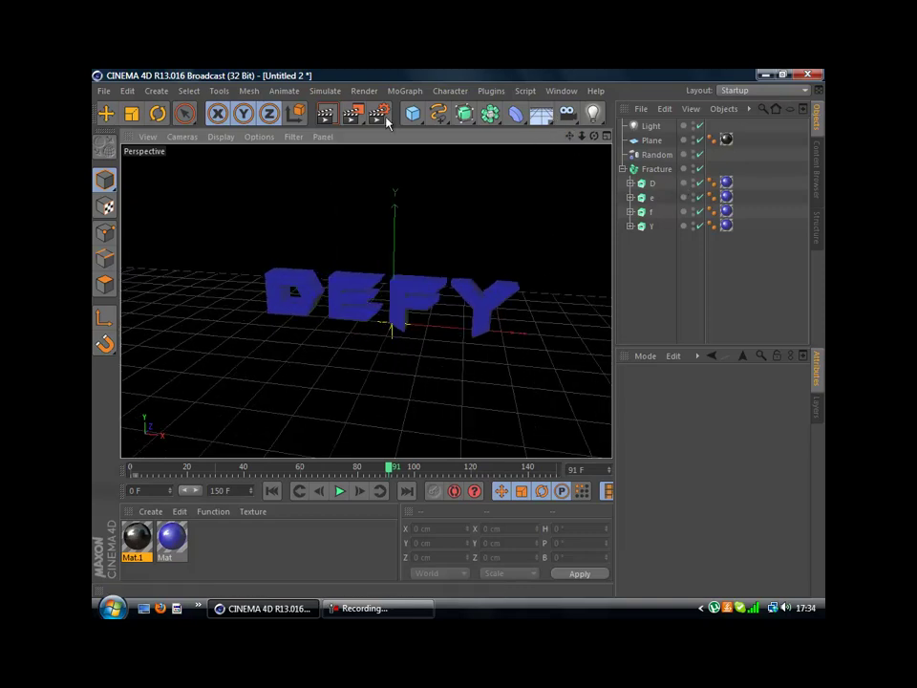
{"action": "left_click", "coordinate": [327, 113]}
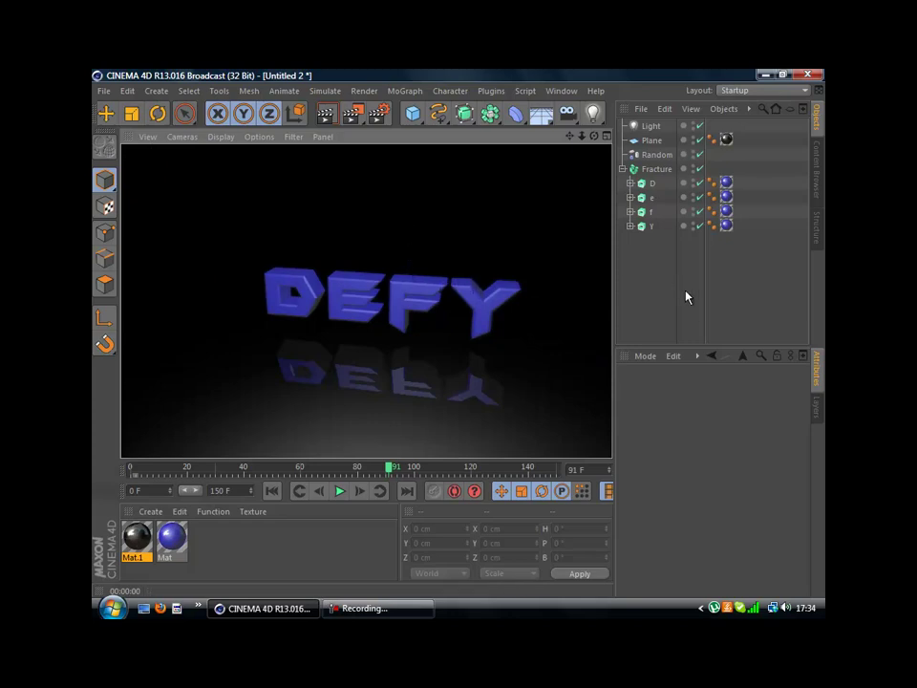
{"action": "left_click", "coordinate": [495, 249]}
{"action": "scroll", "coordinate": [532, 277], "scroll_direction": "up", "scroll_amount": 5}
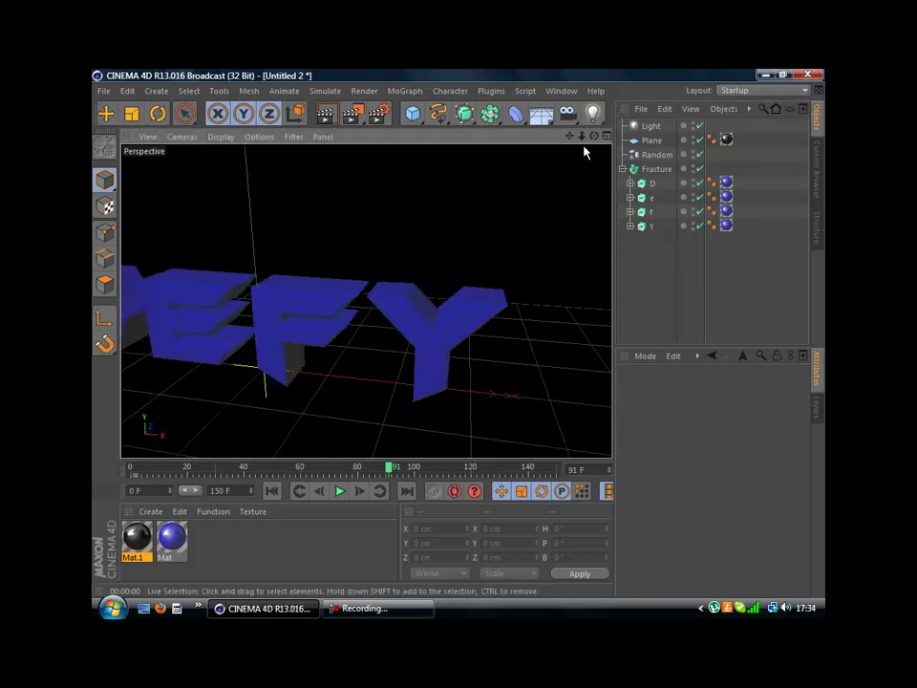
{"action": "left_click_drag", "start_coordinate": [571, 136], "coordinate": [459, 333]}
{"action": "scroll", "coordinate": [409, 262], "scroll_direction": "down", "scroll_amount": 1}
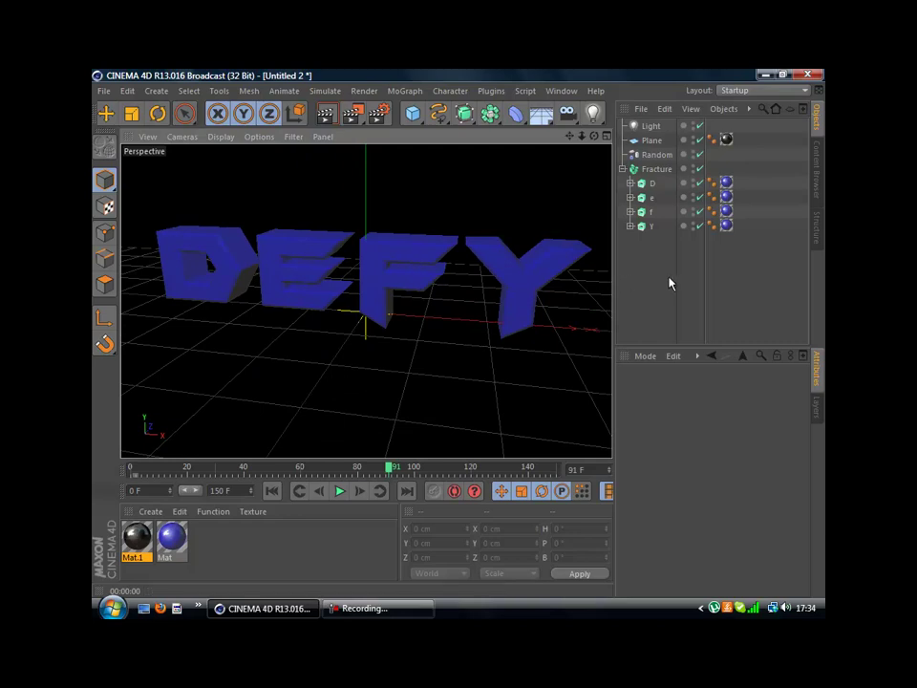
{"action": "left_click_drag", "start_coordinate": [580, 138], "coordinate": [461, 342]}
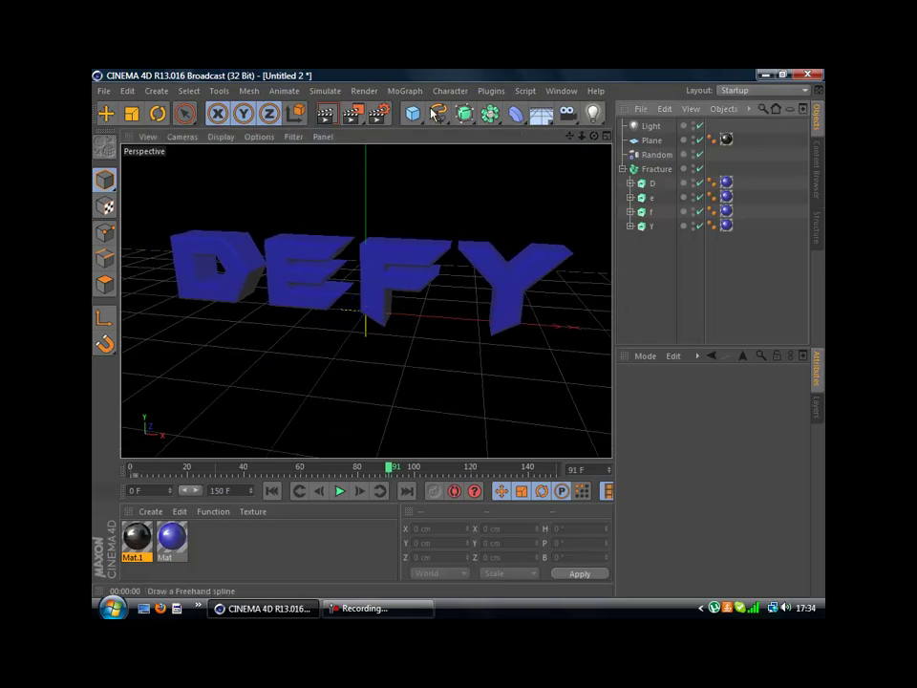
{"action": "left_click", "coordinate": [359, 610]}
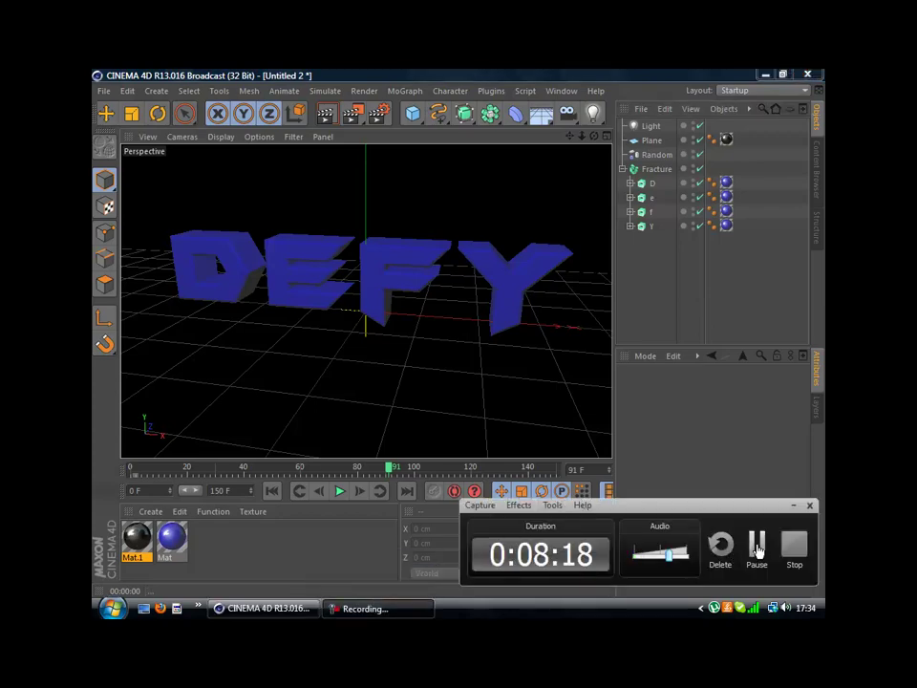